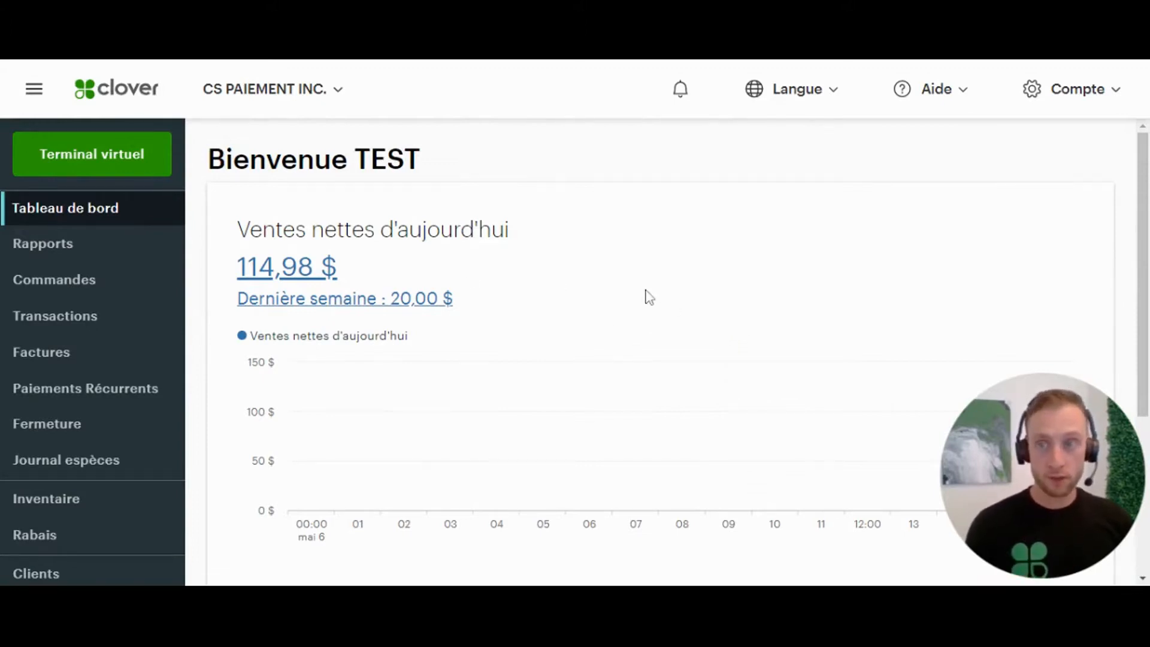
- Expand Compte et configuration in the sidebar, then open the Employés section
scroll(68, 384, down, 5)
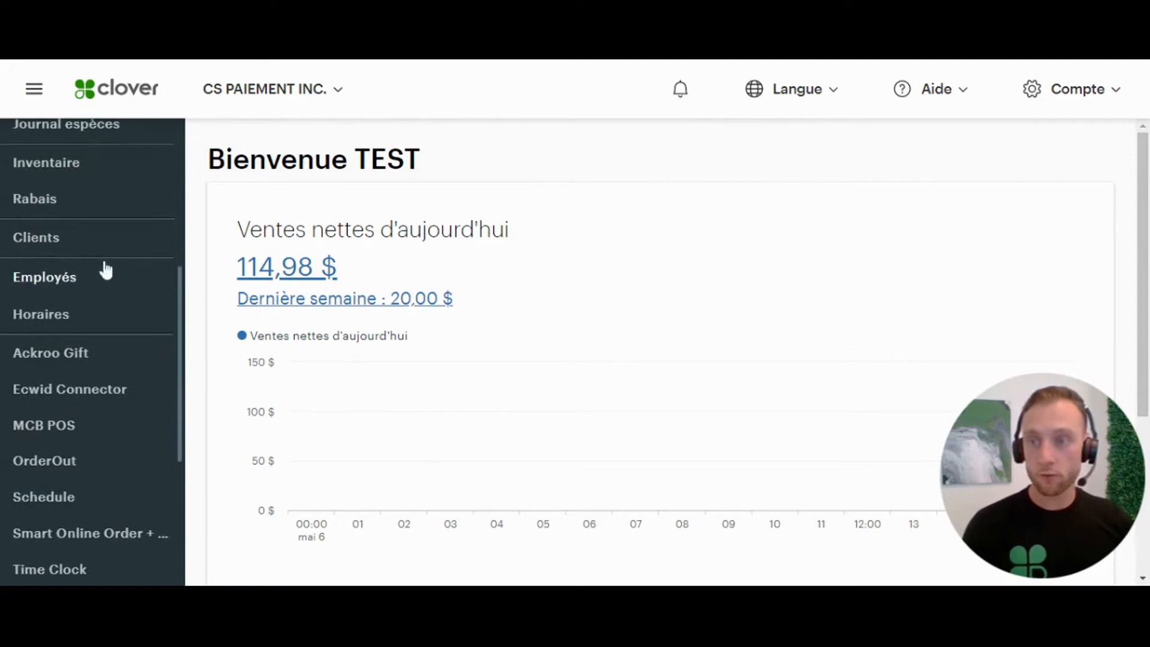
scroll(136, 352, down, 5)
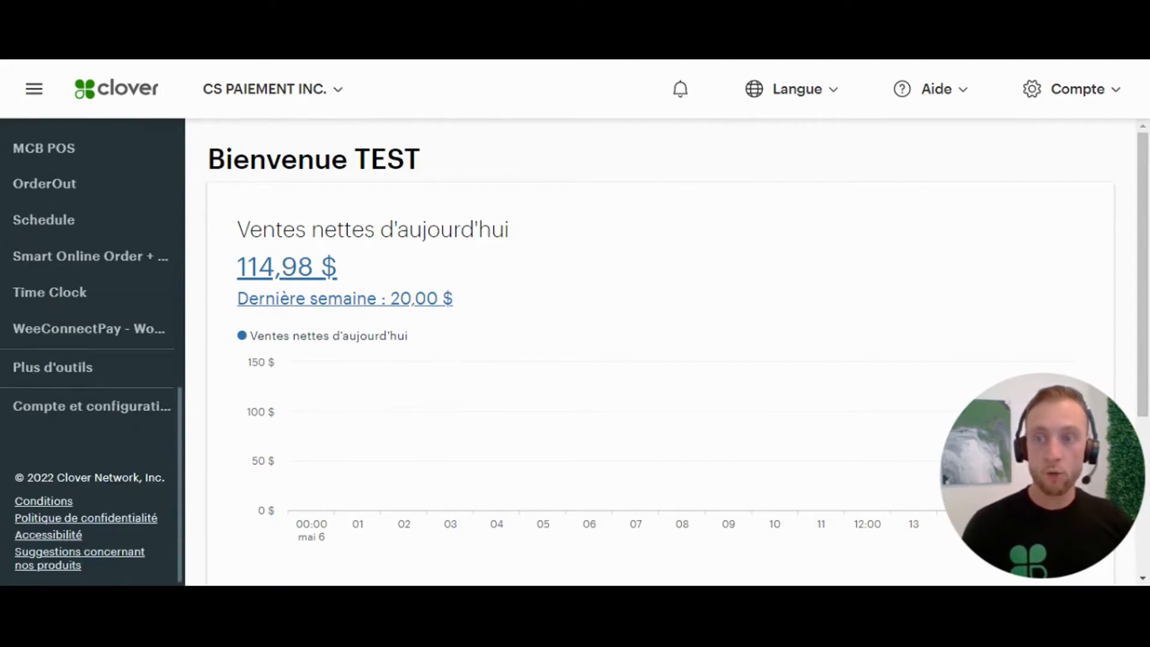
click(84, 409)
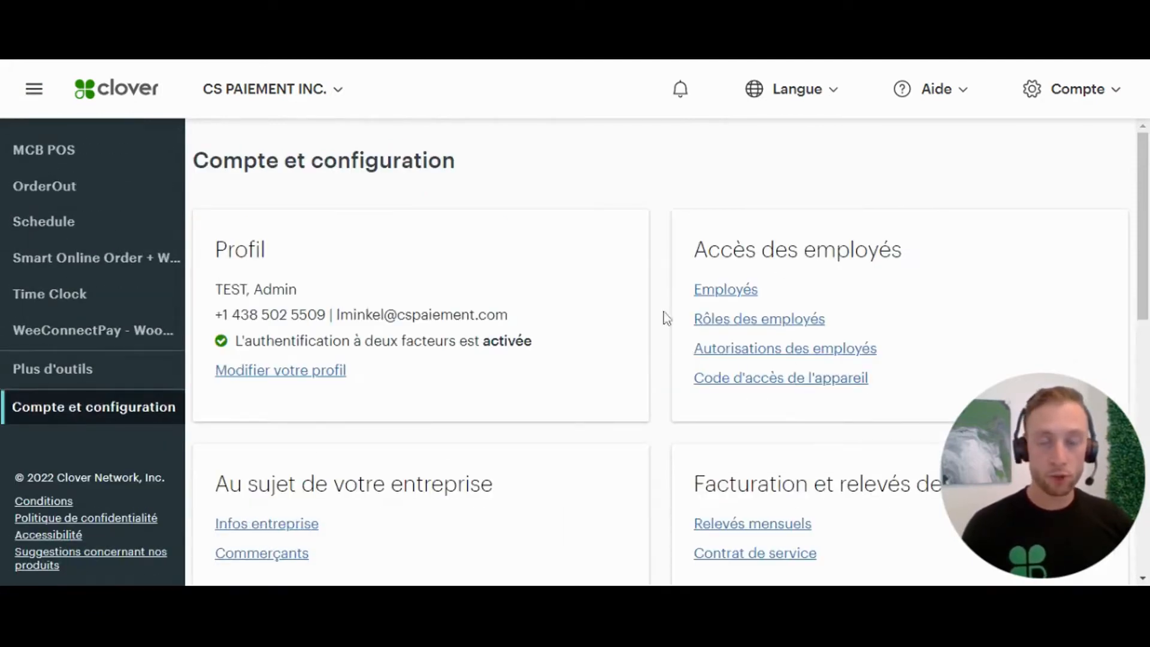
scroll(95, 342, up, 2)
scroll(93, 354, up, 10)
click(77, 507)
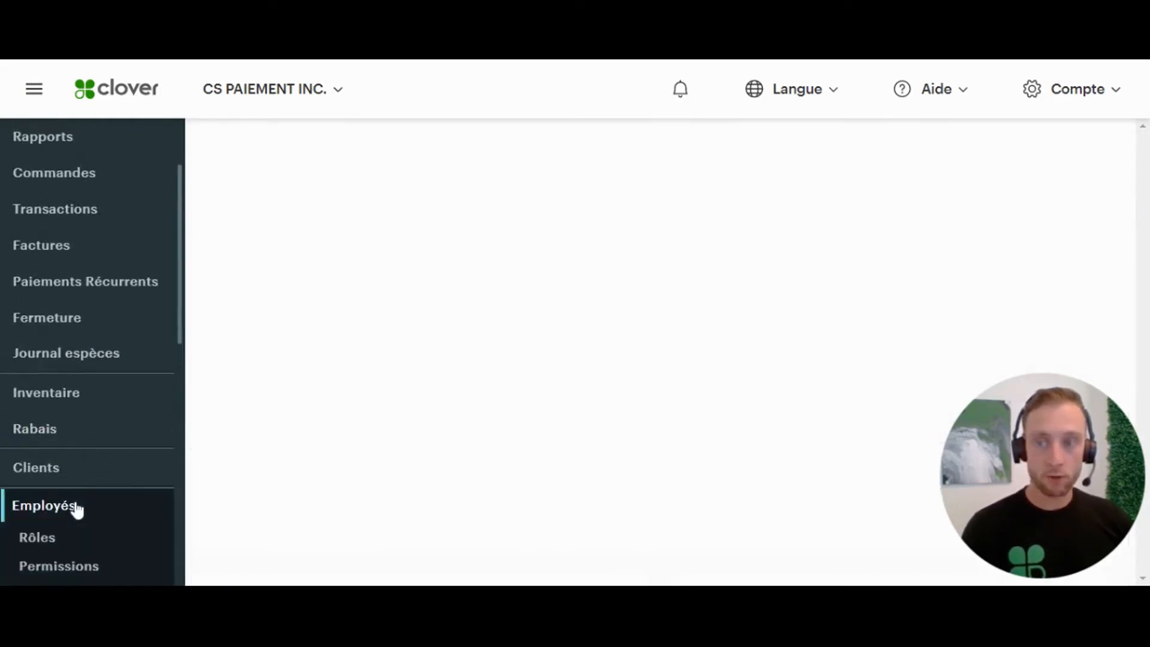
- Delete an admin employee from the employee table and confirm with Oui
scroll(77, 508, down, 5)
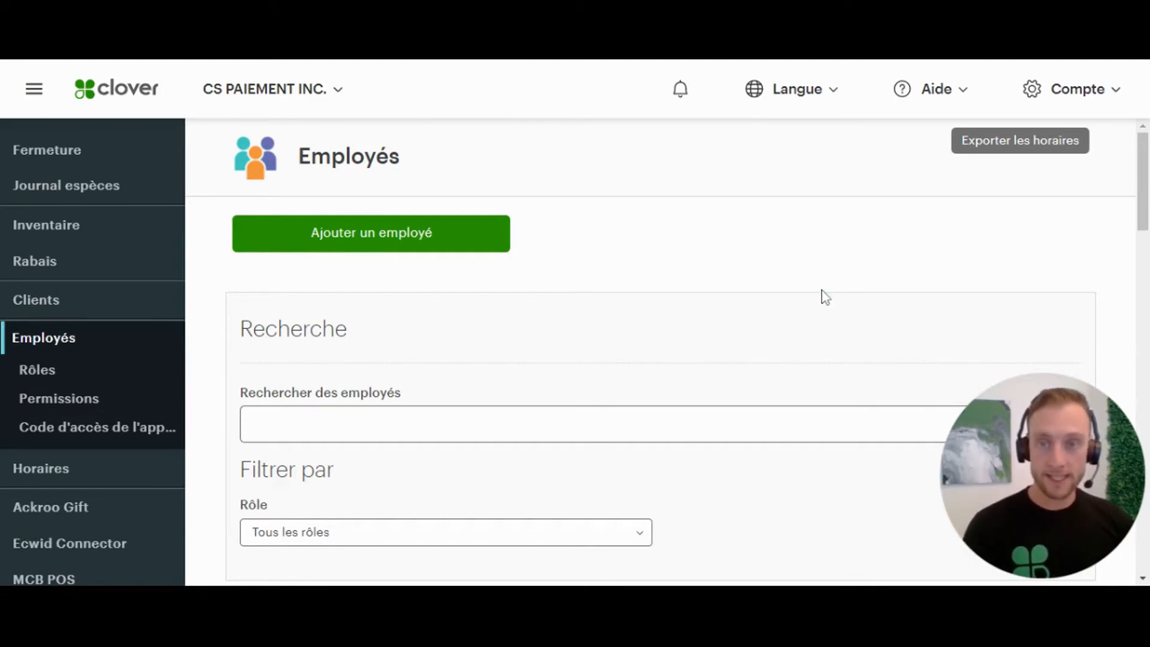
scroll(821, 295, down, 5)
scroll(822, 295, down, 7)
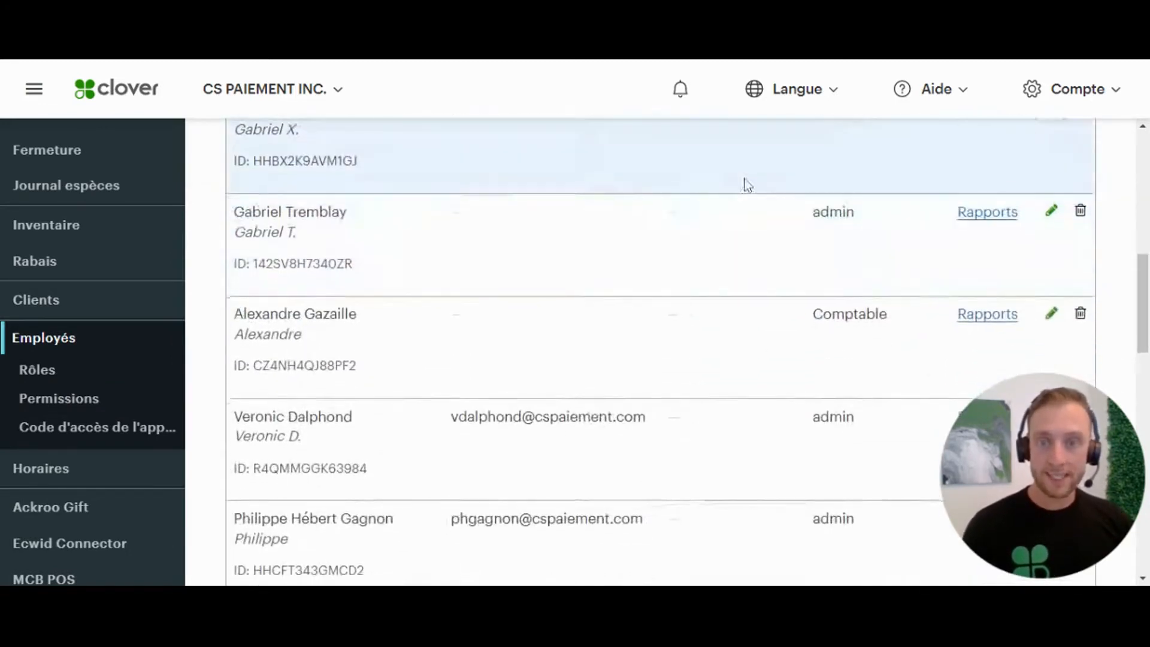
scroll(760, 254, down, 2)
scroll(761, 255, up, 6)
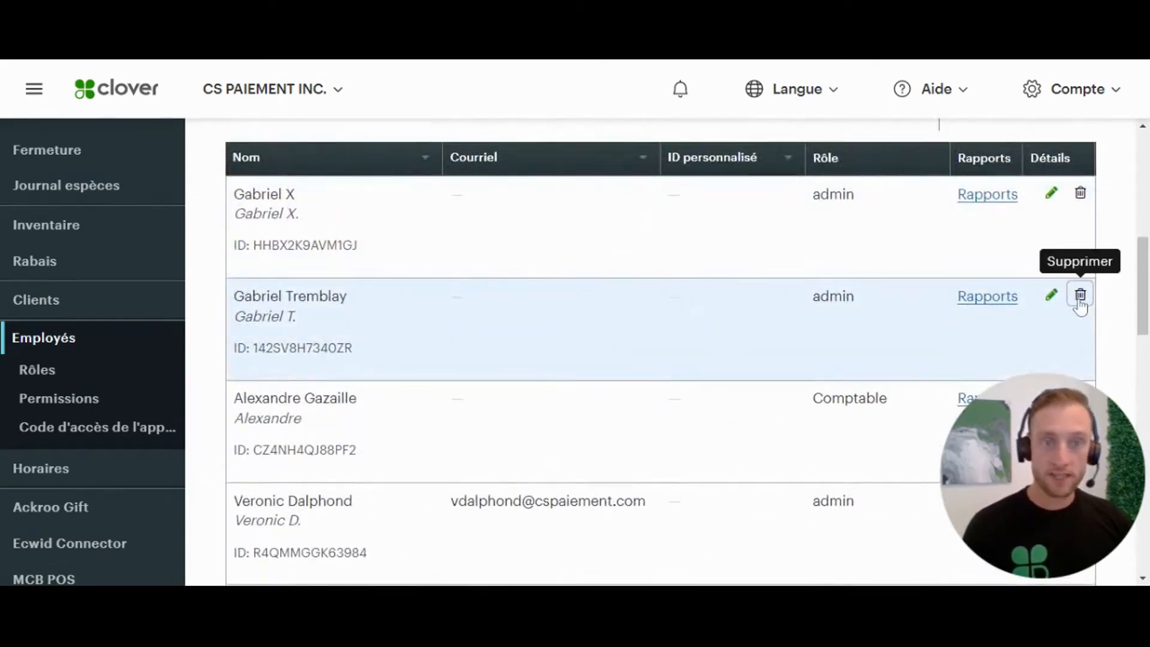
click(1080, 296)
click(615, 363)
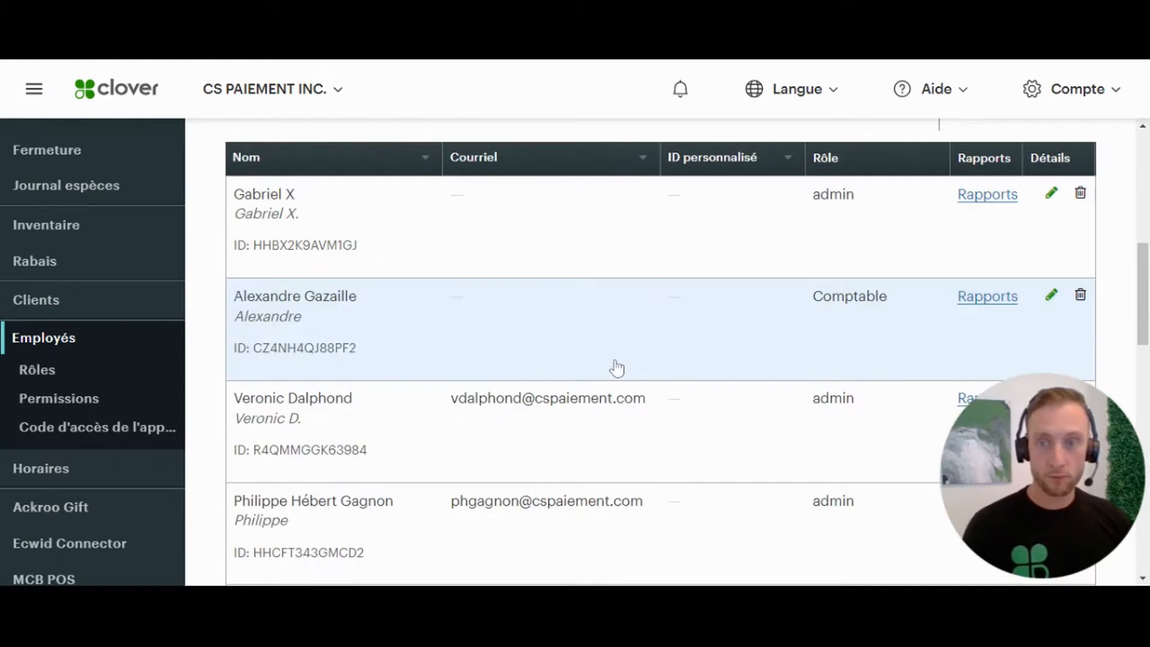
click(1052, 194)
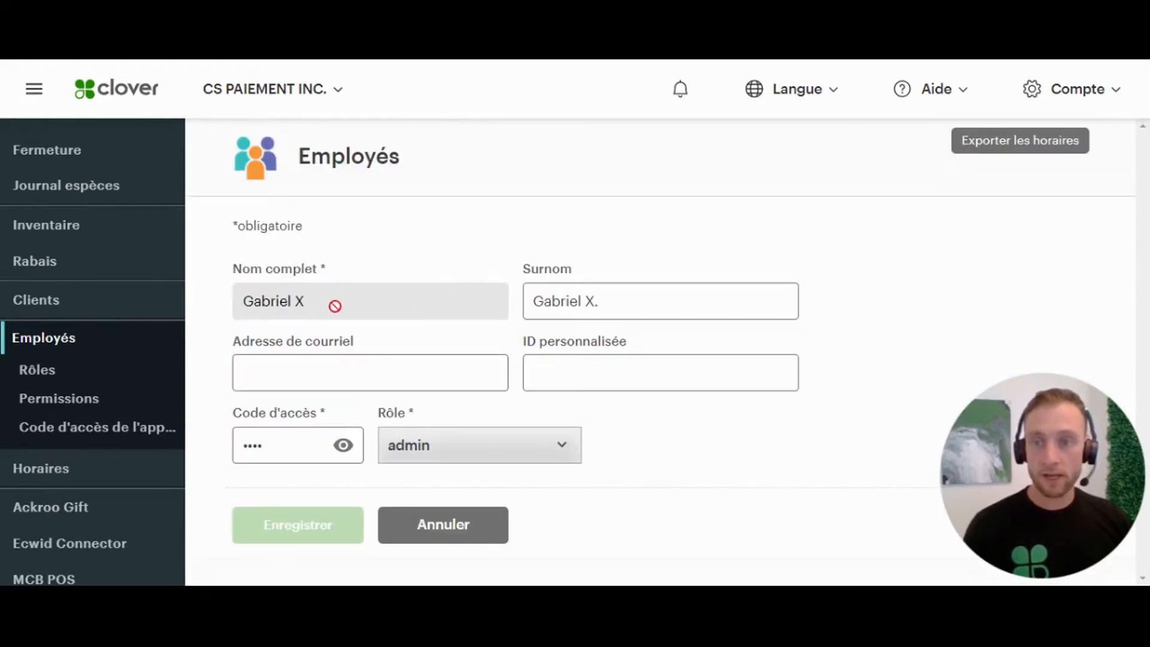
click(360, 375)
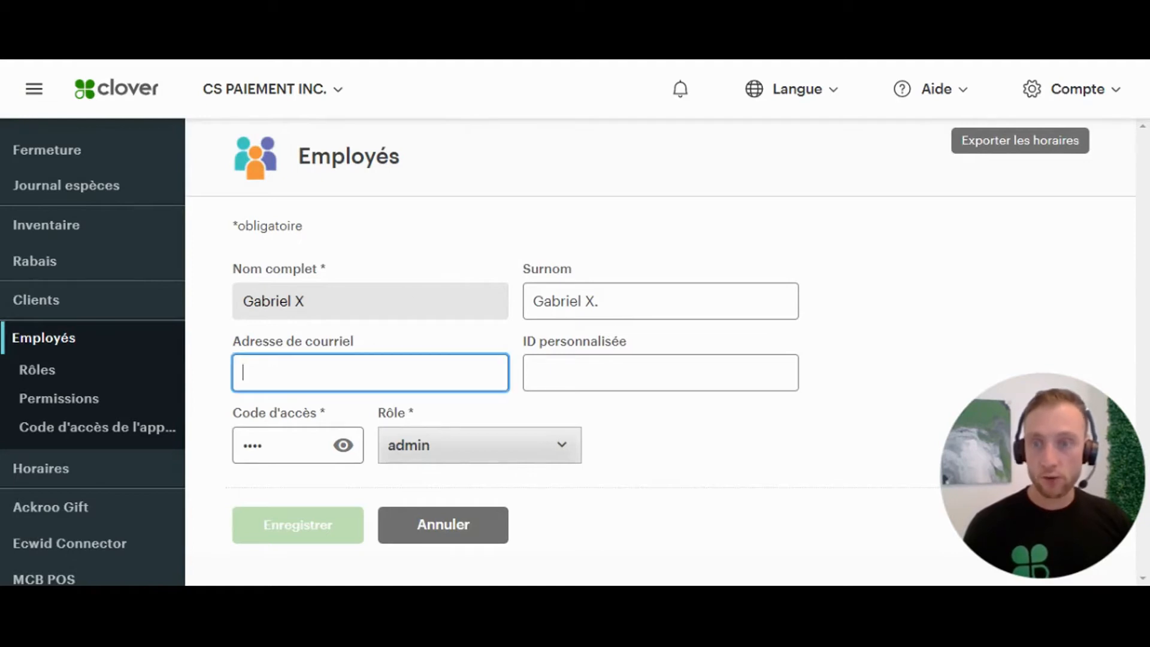
click(465, 462)
click(353, 445)
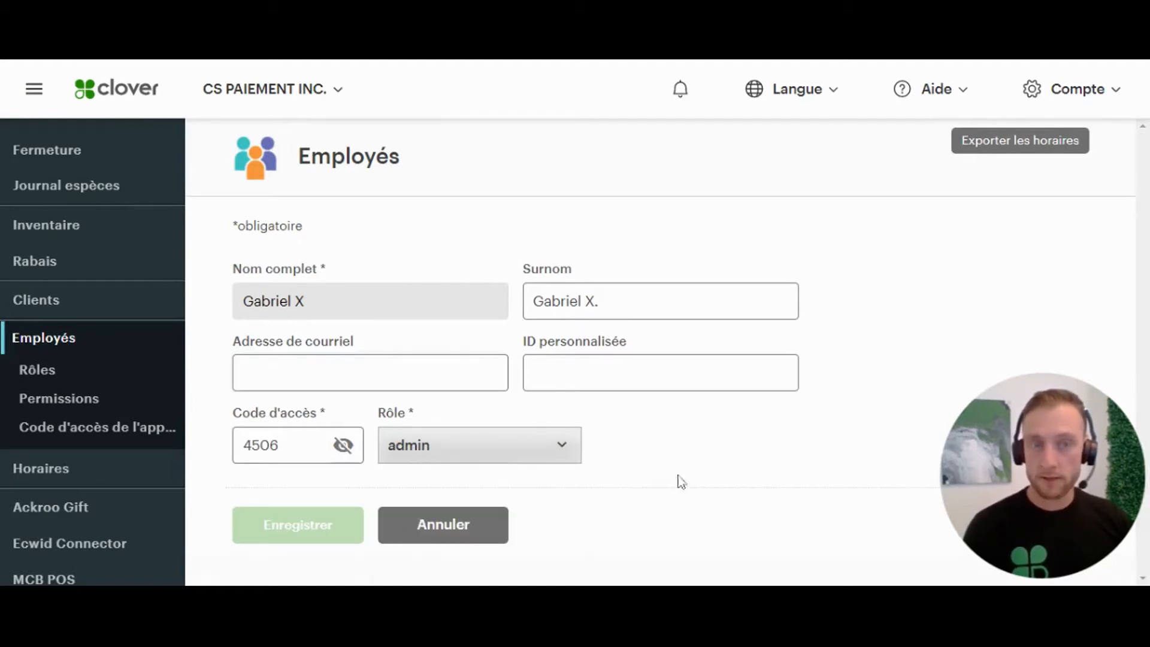
click(466, 538)
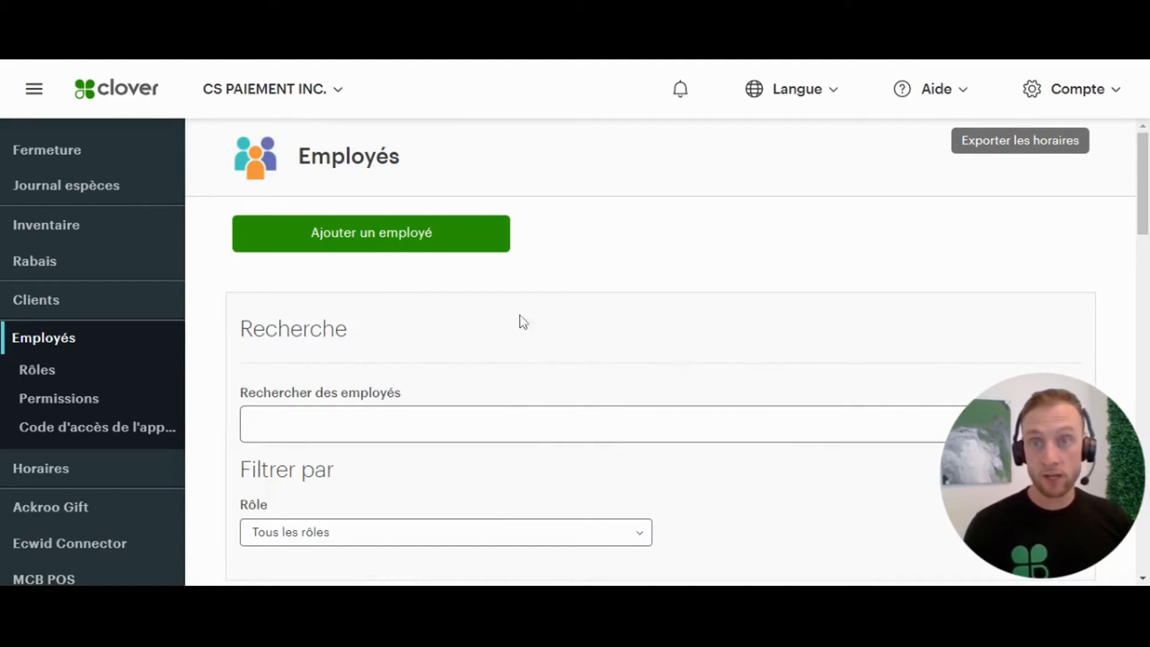
- Start a new employee and enter the employee's full name so the nickname auto-fills
click(424, 248)
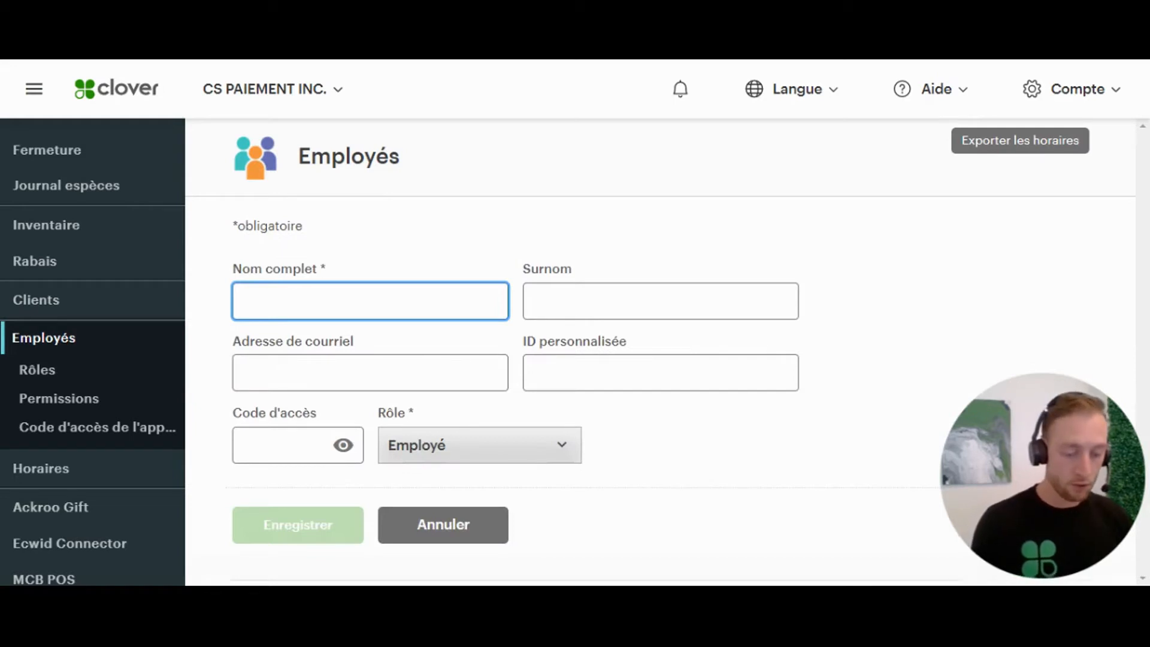
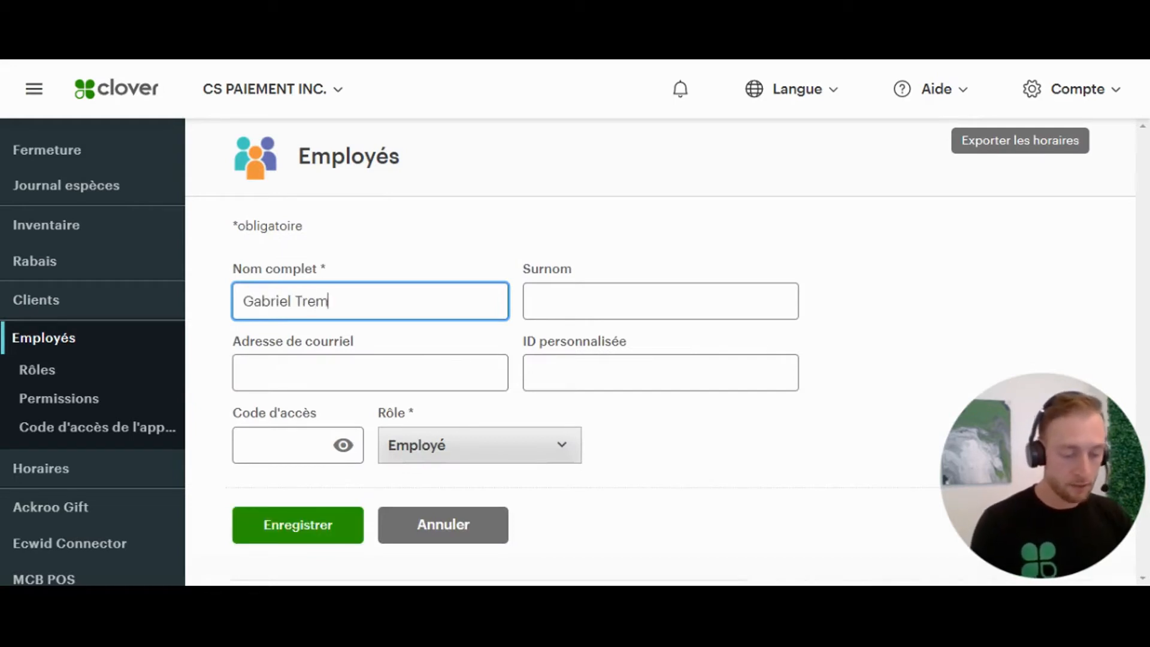
click(658, 216)
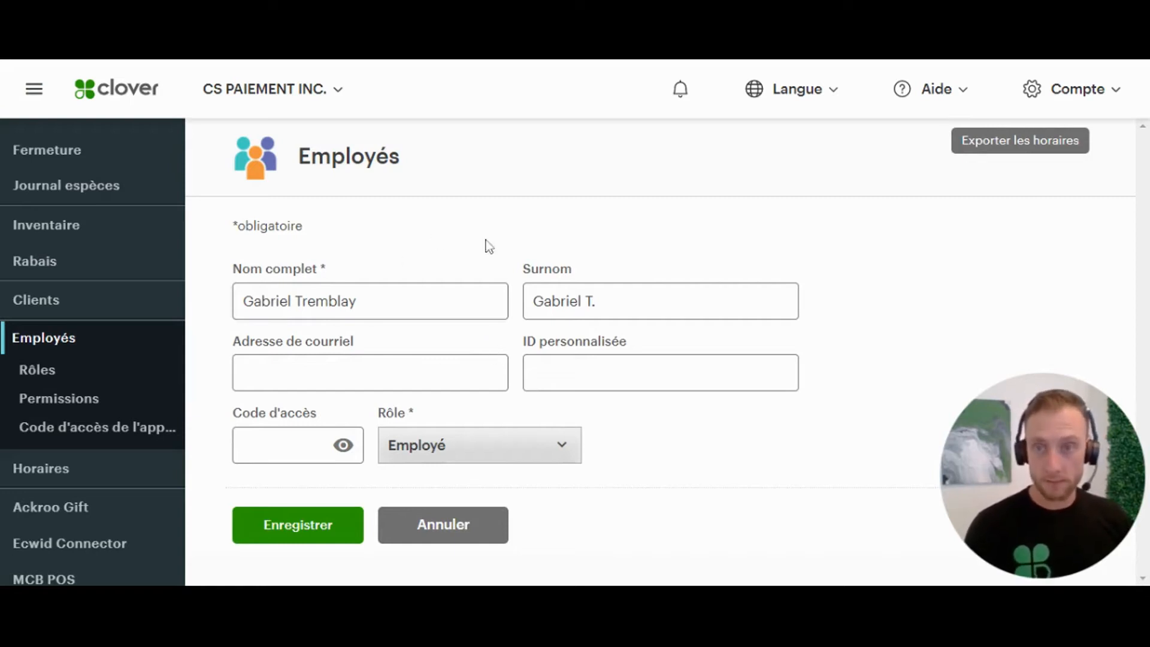
click(371, 373)
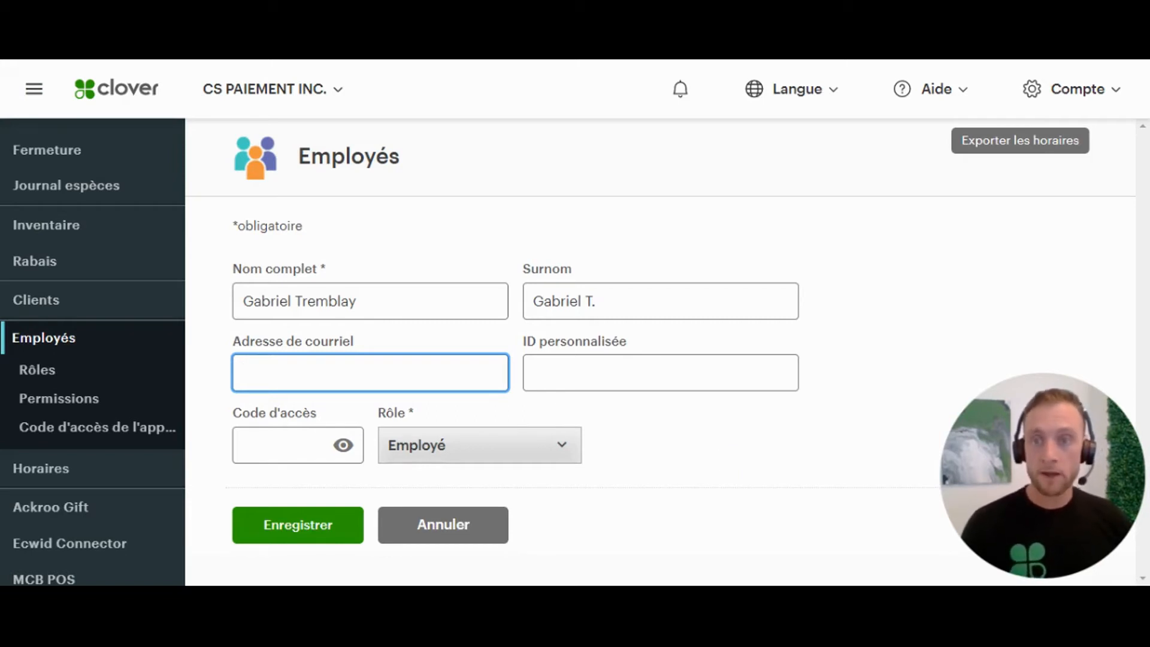
- Enter a four-digit access code for the new employee, shown in plain text
click(298, 447)
click(343, 447)
click(300, 447)
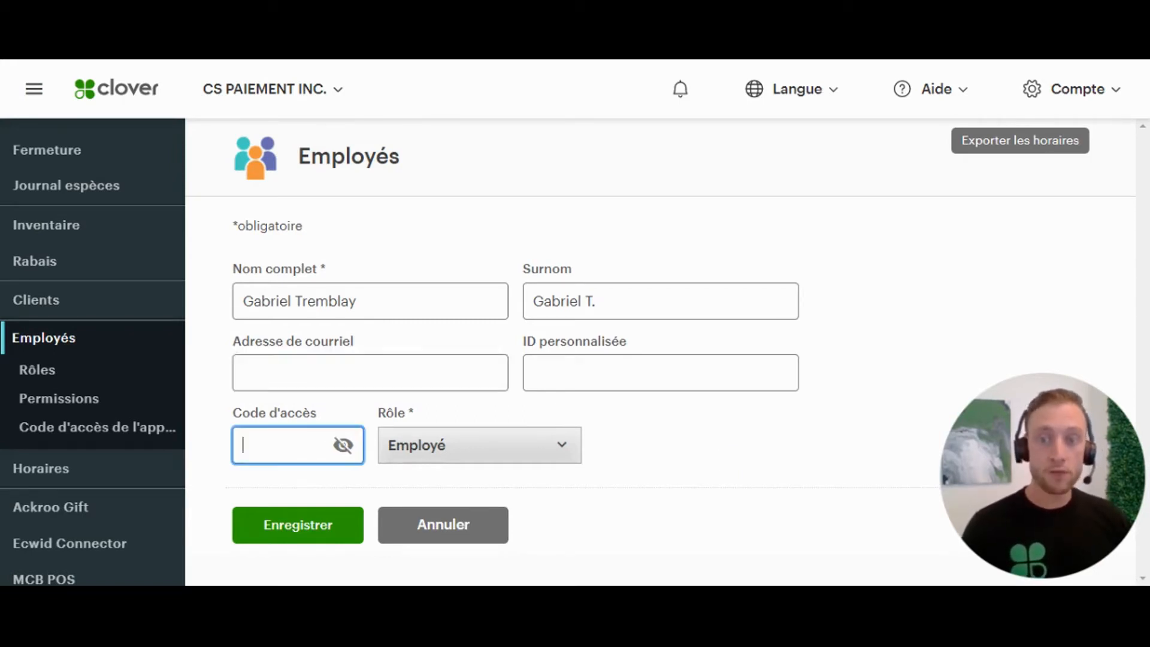
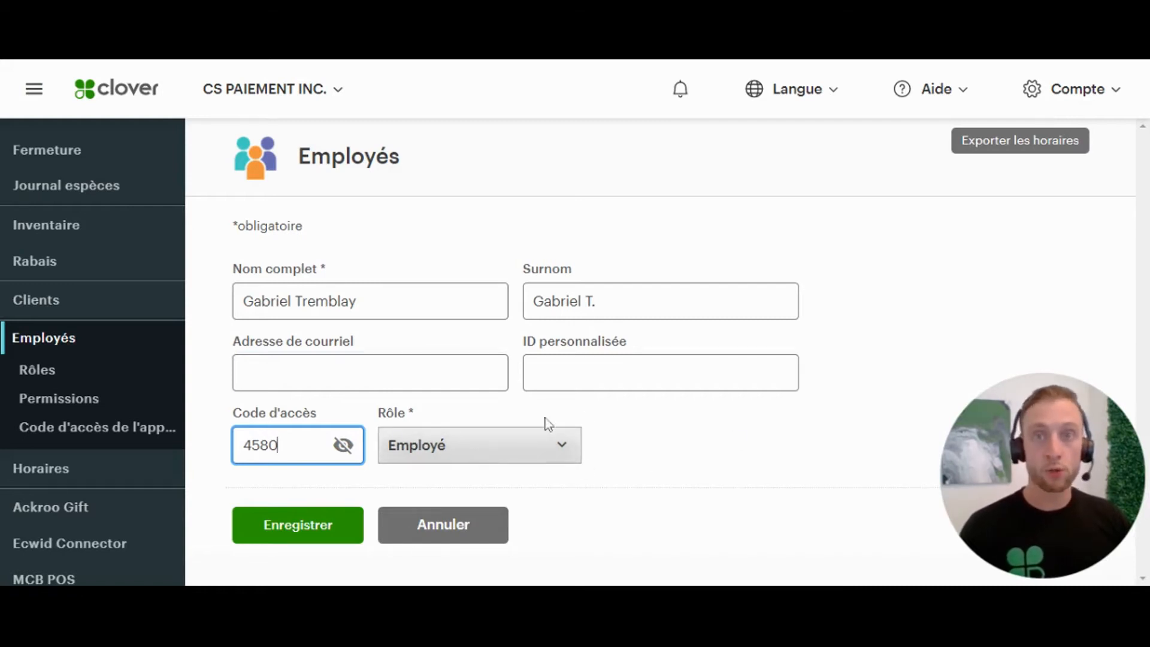
- Assign the admin role and save the new employee
click(479, 451)
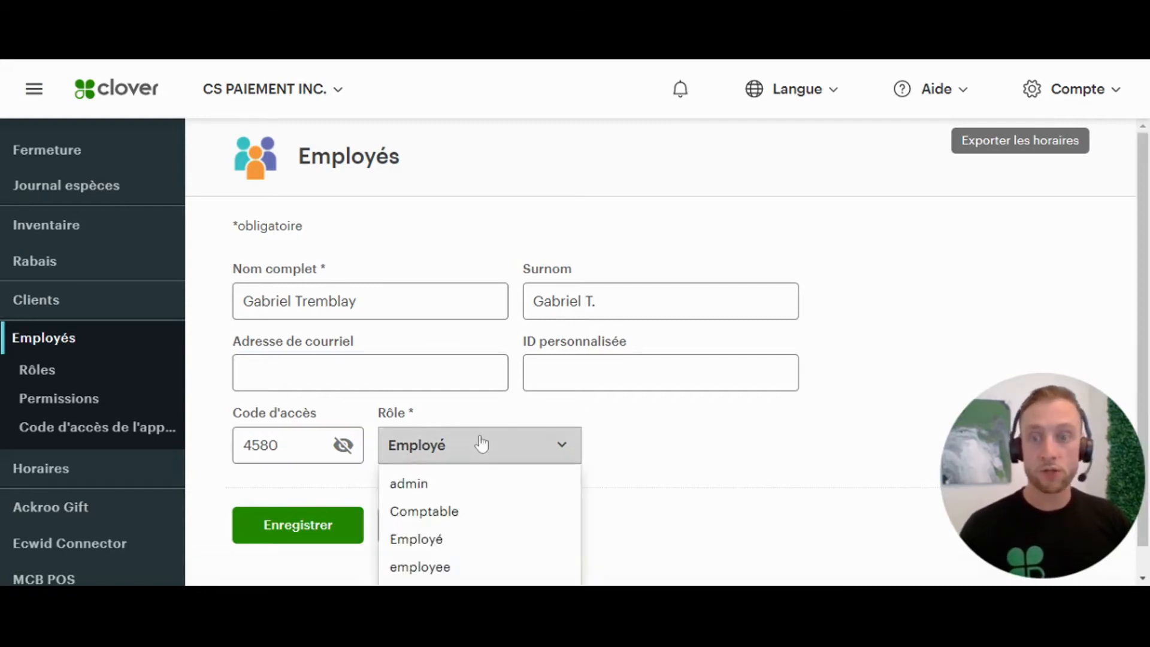
click(418, 484)
click(318, 526)
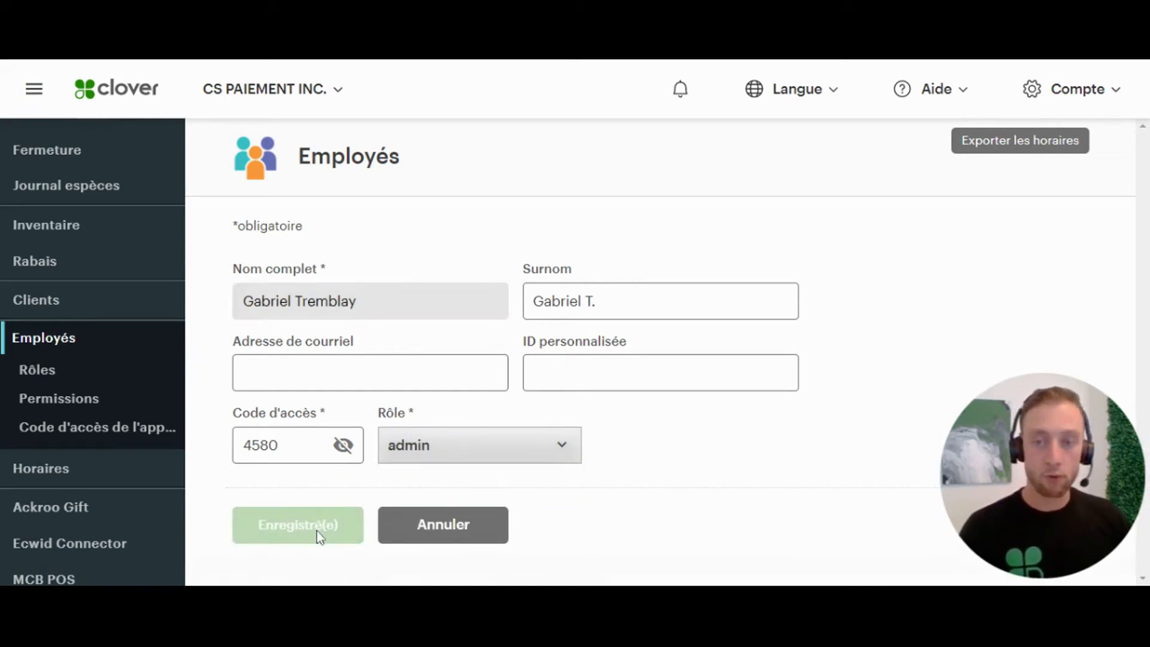
- Check the new employee row tagged Nouveau, then return to the top of Employés
scroll(551, 402, down, 6)
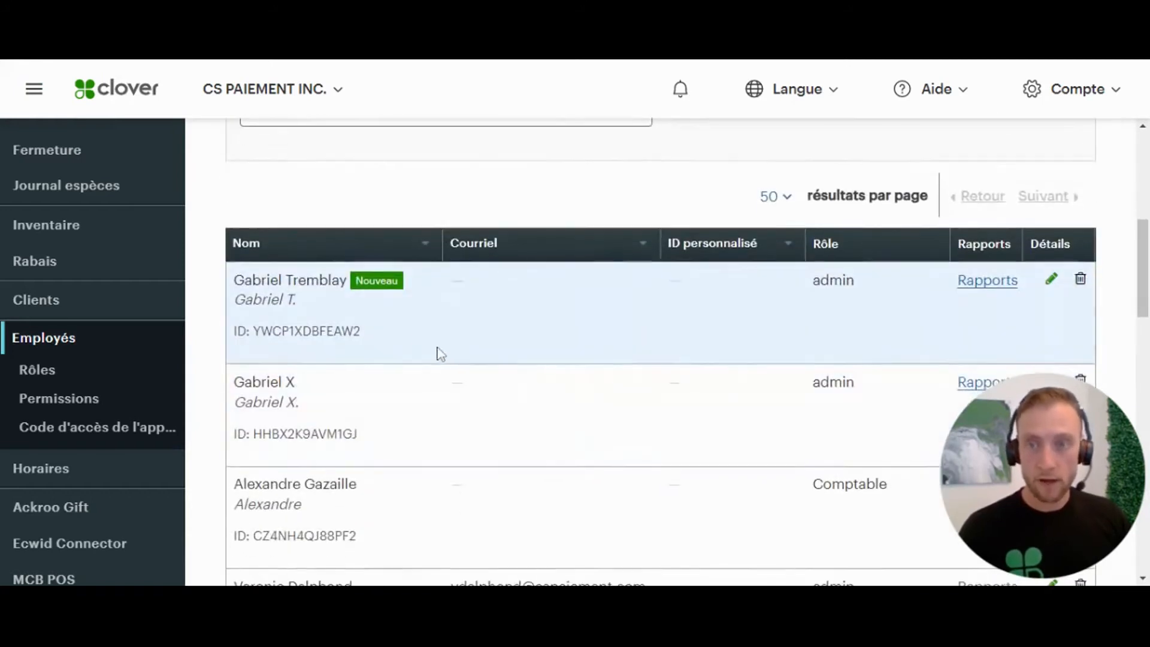
drag(414, 336, 232, 279)
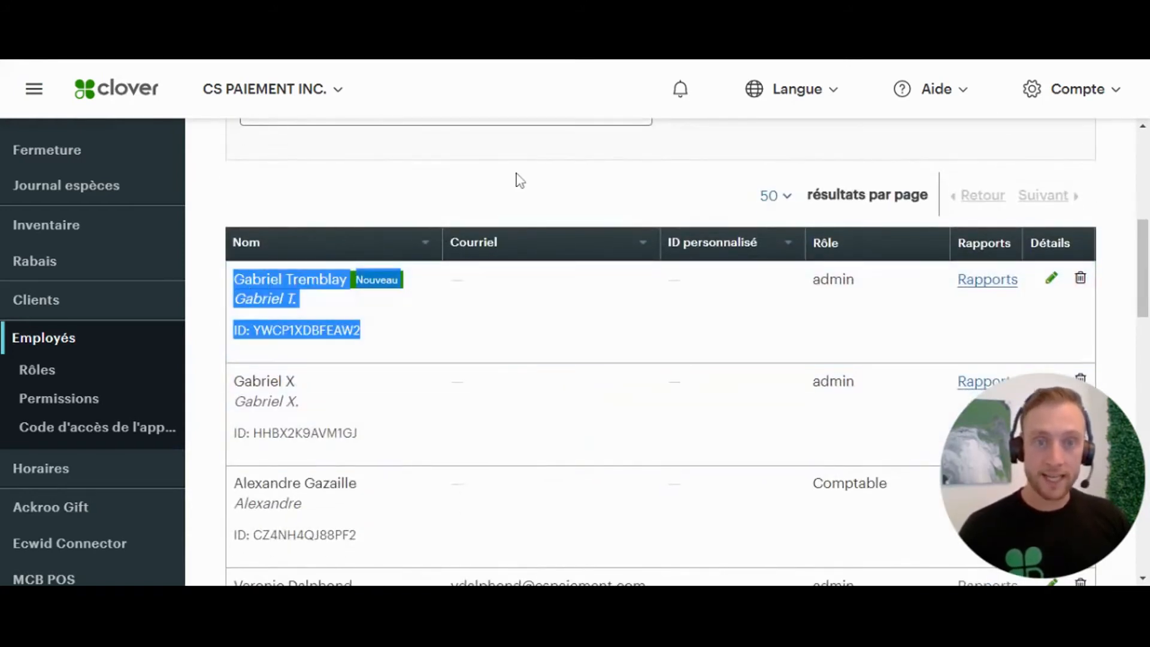
click(516, 174)
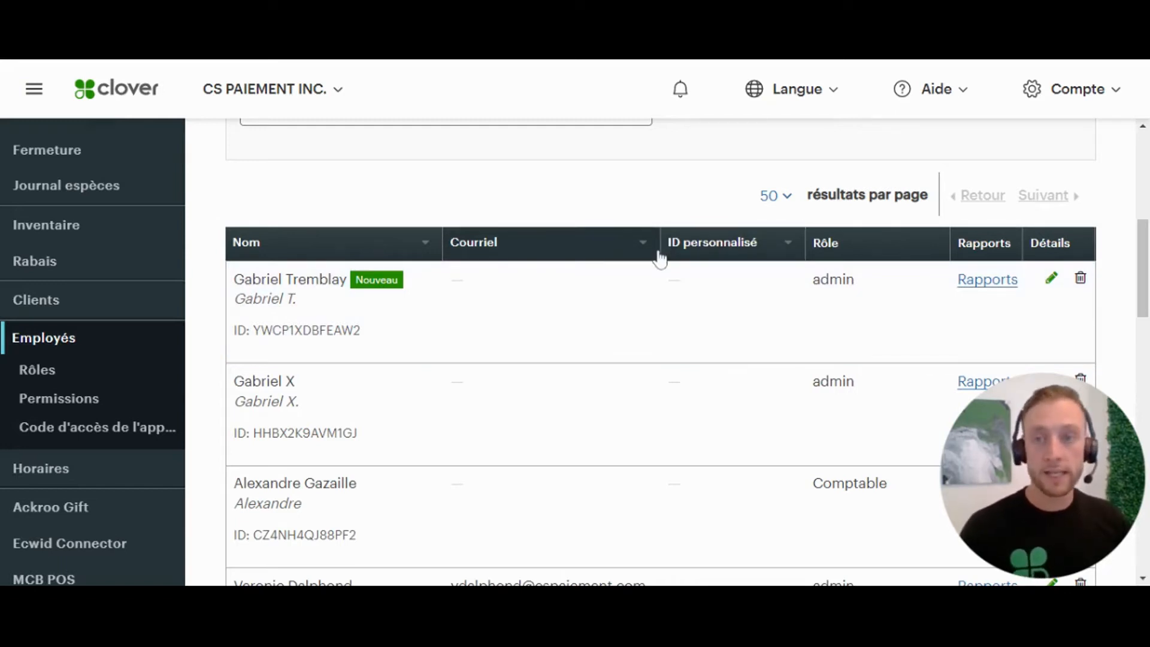
scroll(663, 225, up, 5)
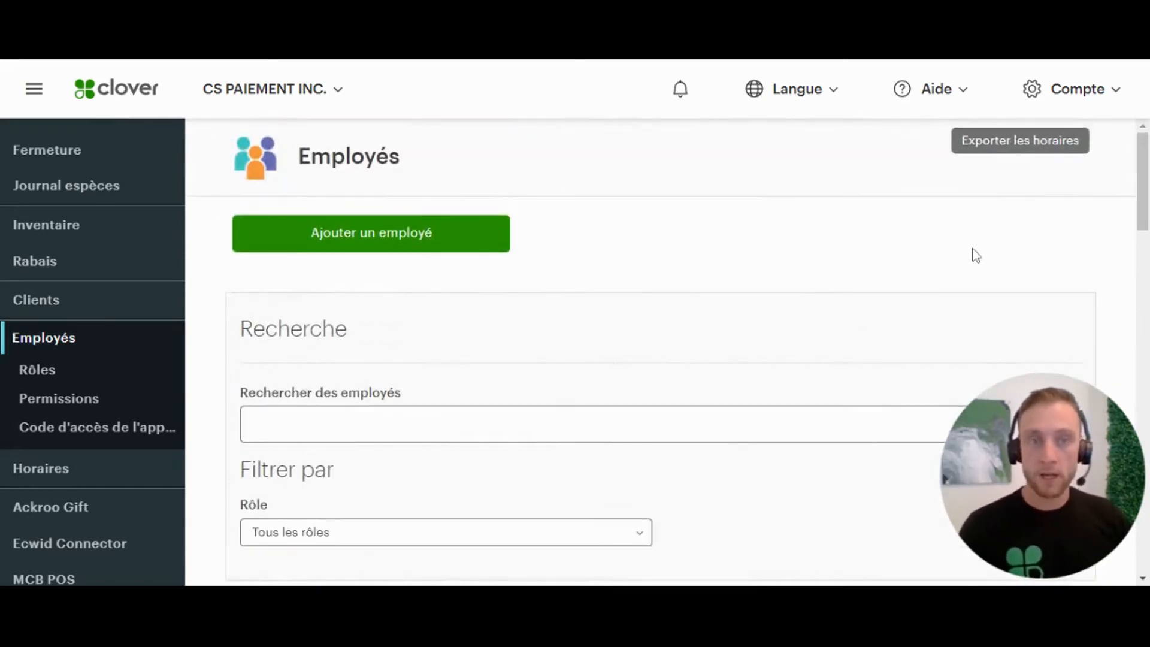
- Open Rôles under Employés and review the employees assigned to the admin role
click(36, 372)
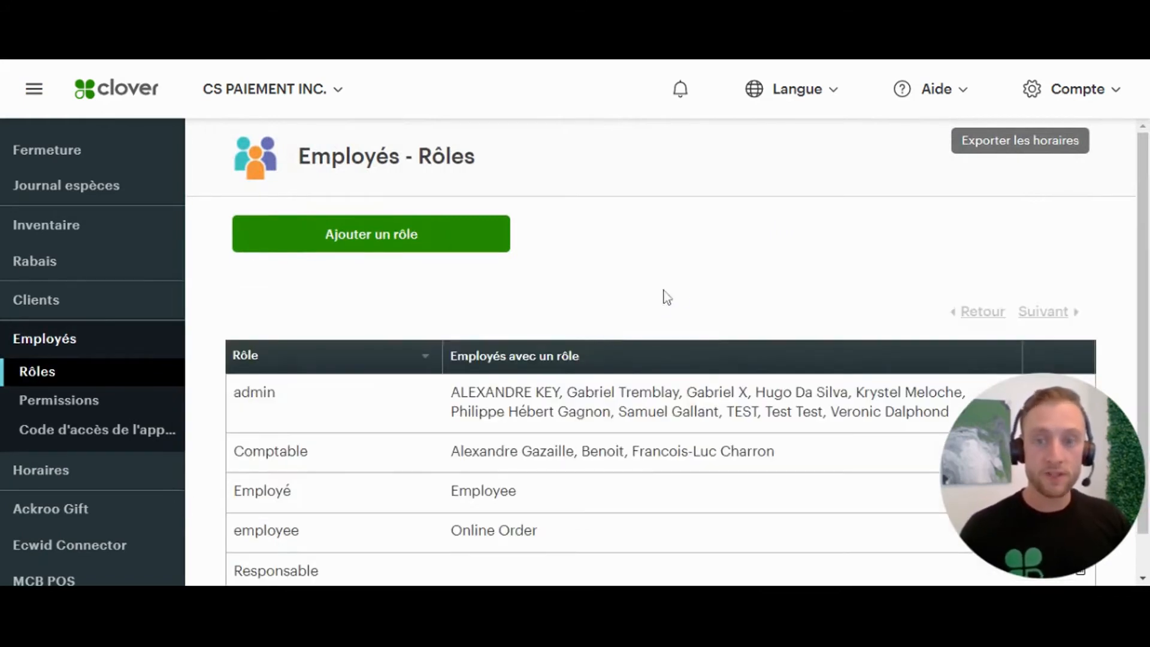
scroll(659, 300, down, 1)
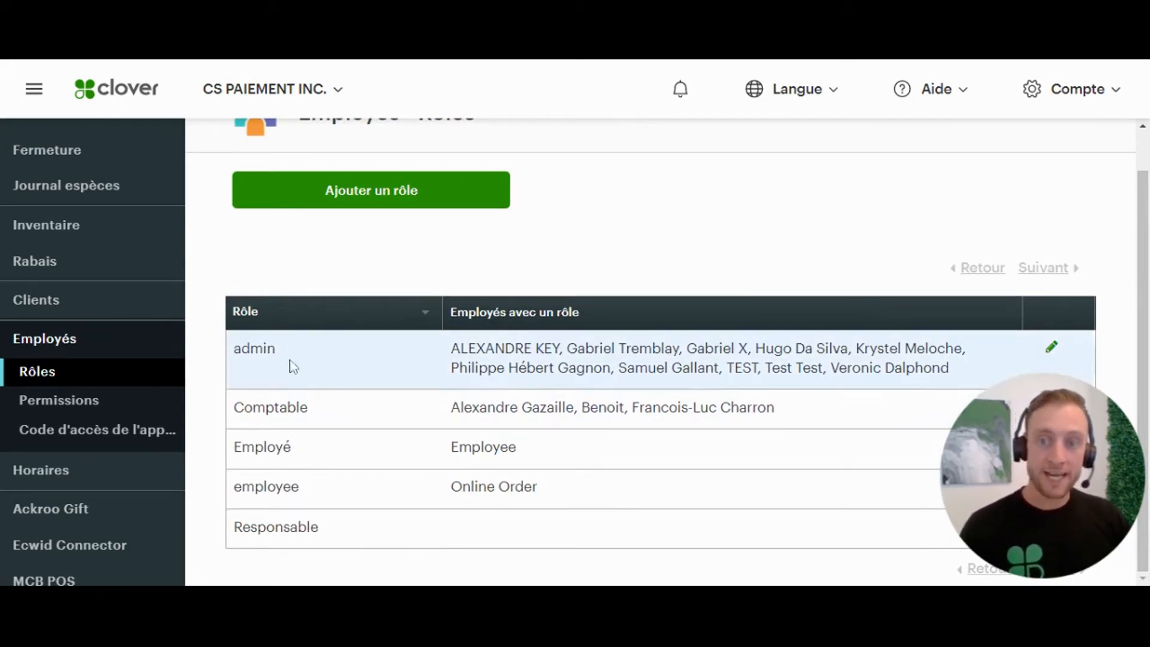
drag(962, 378, 451, 347)
click(734, 208)
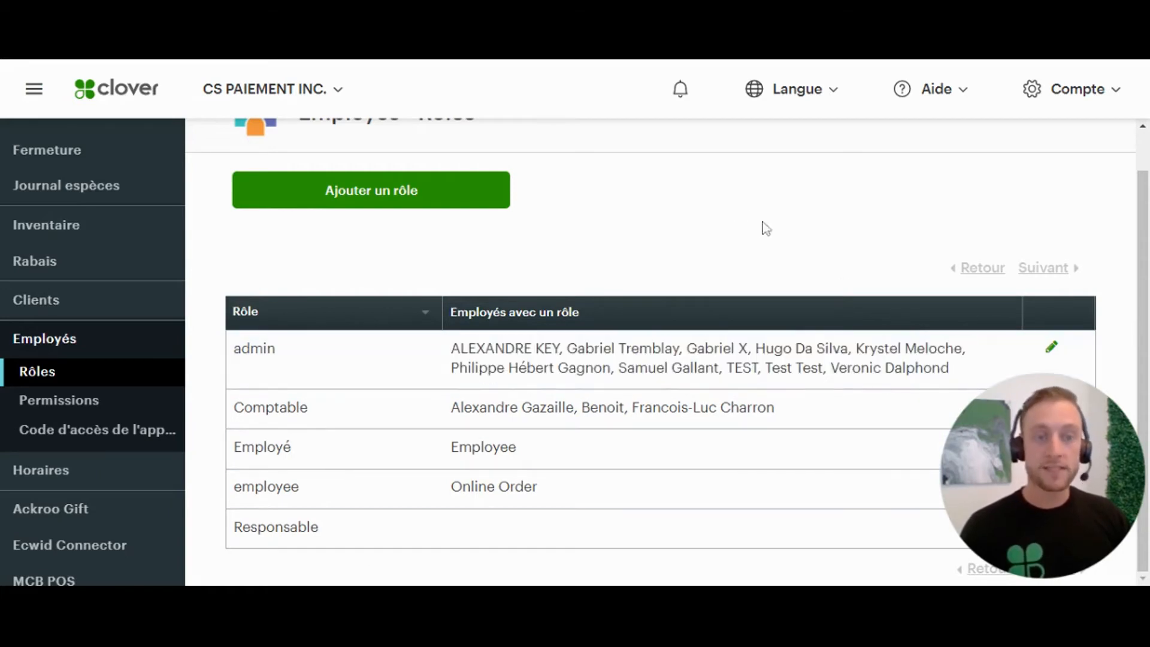
click(1049, 349)
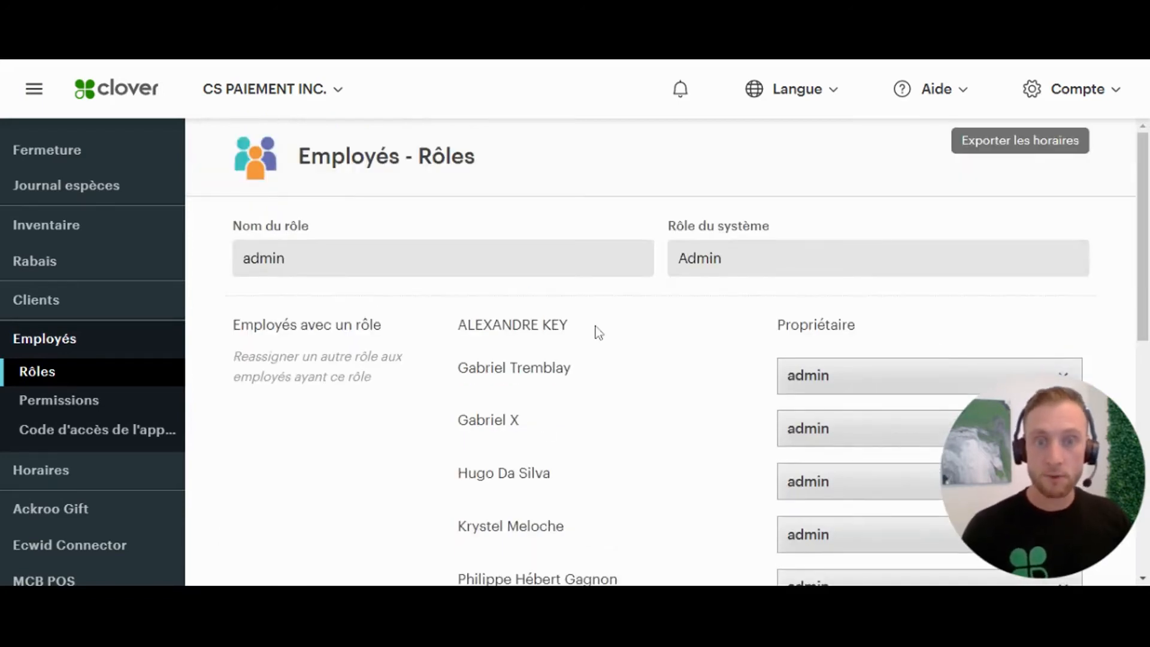
scroll(601, 325, down, 3)
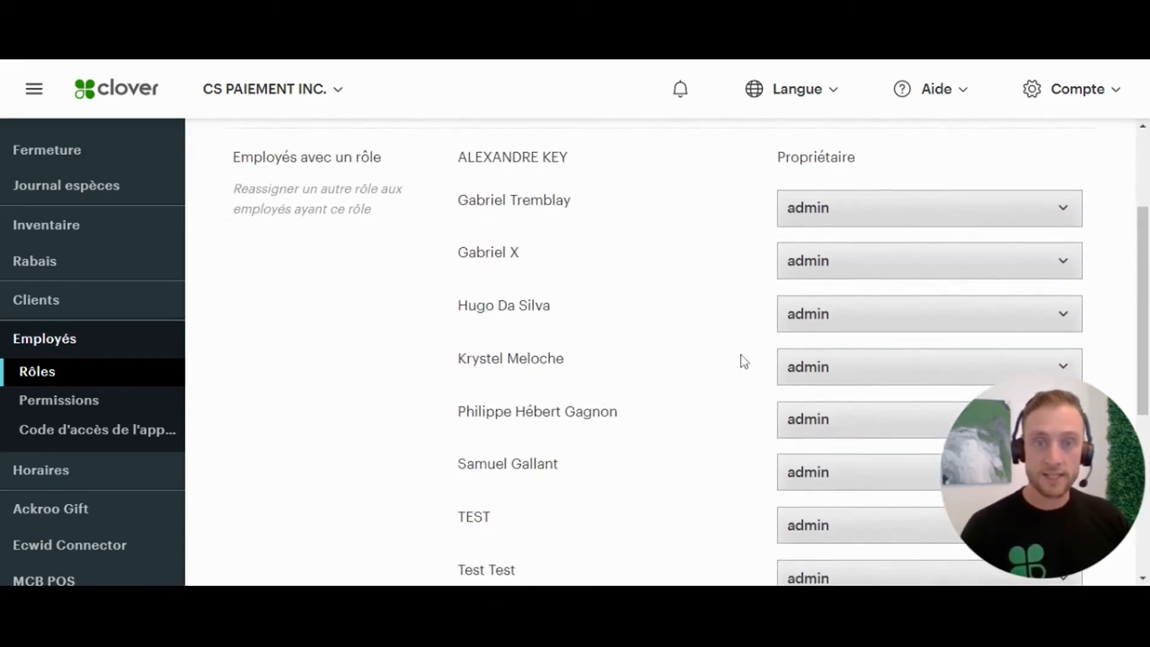
click(926, 218)
click(677, 281)
scroll(734, 298, up, 2)
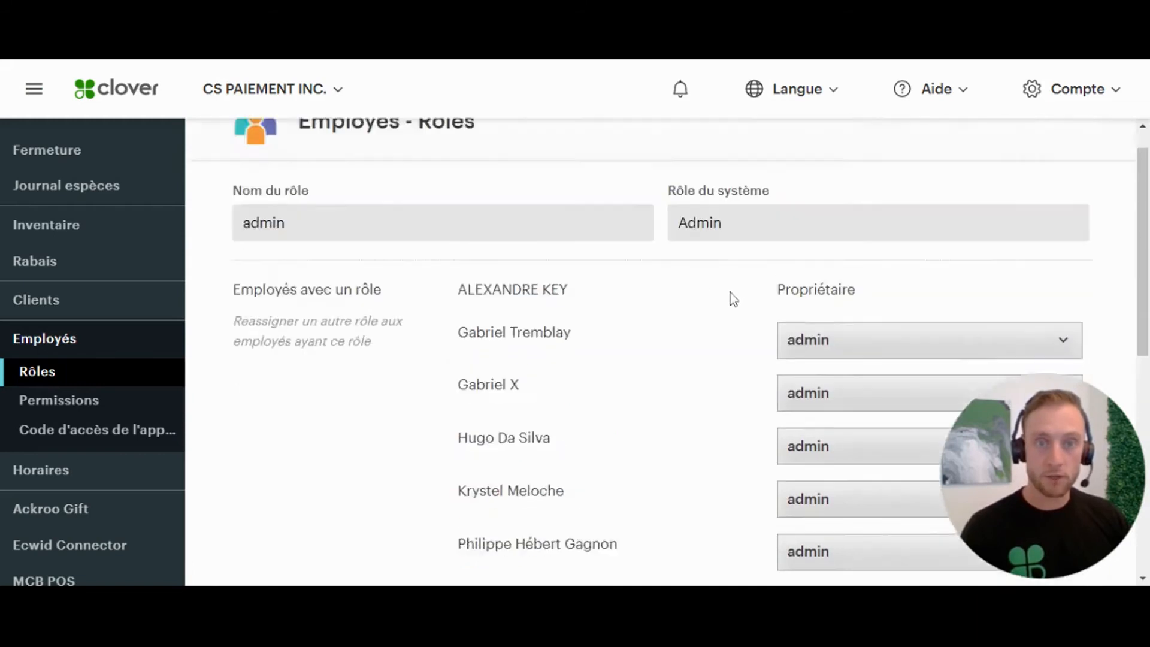
scroll(734, 299, up, 2)
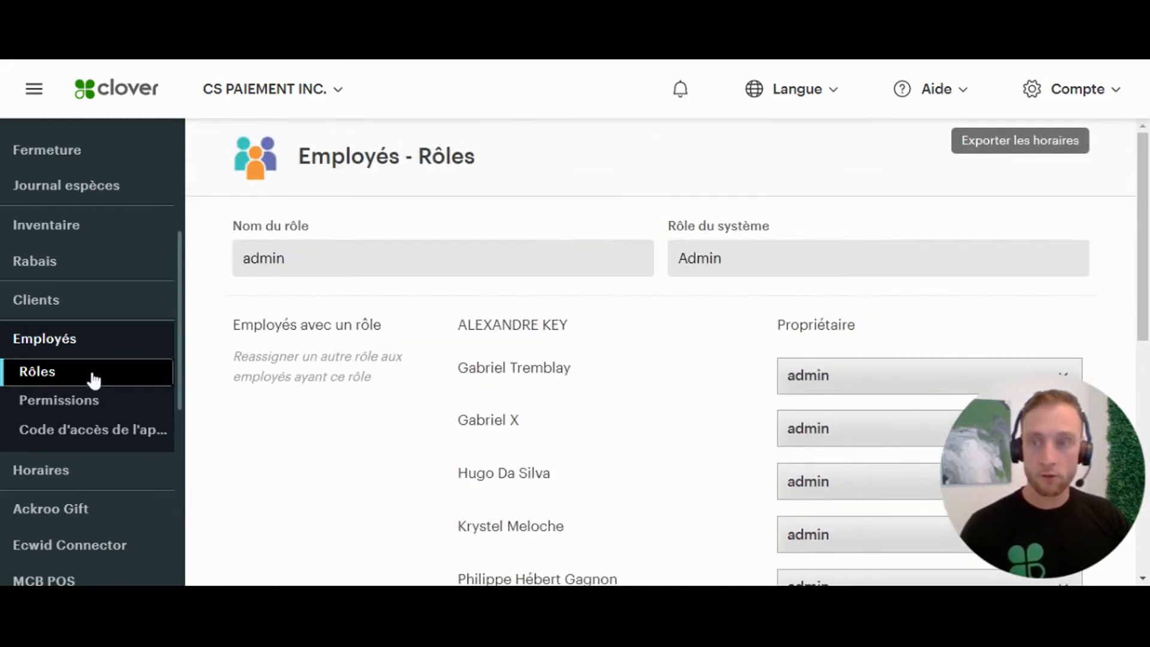
click(93, 378)
scroll(629, 290, down, 1)
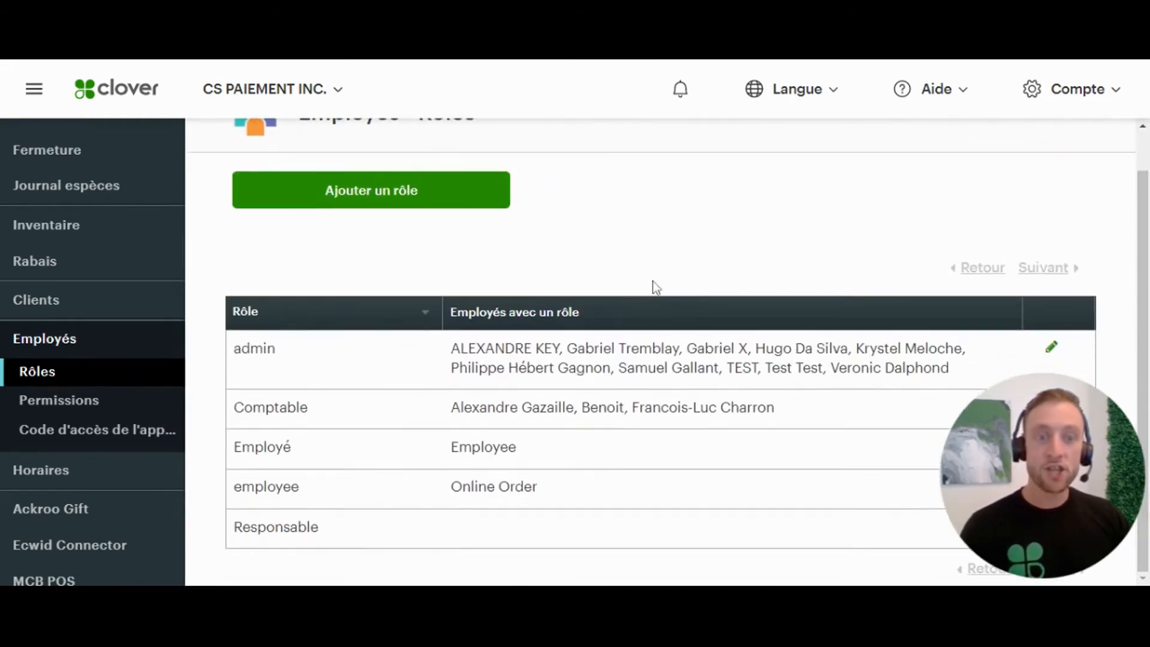
- Add a role named 'Test' with default Admin permissions and confirm it tops the list
click(393, 199)
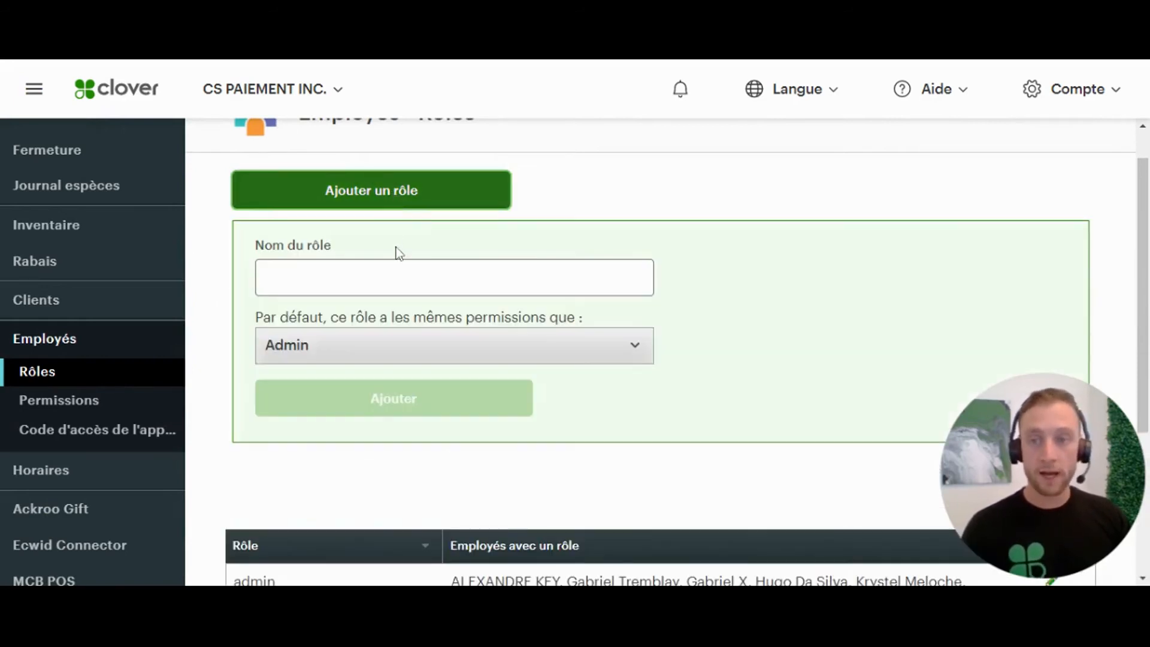
click(393, 268)
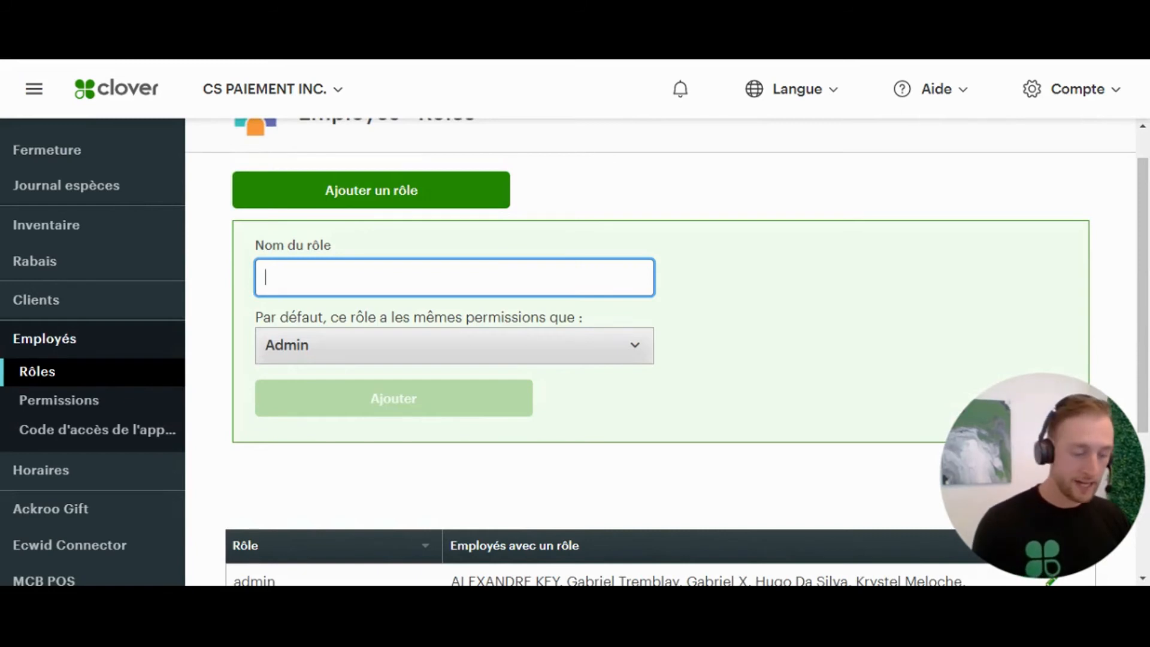
text(Test)
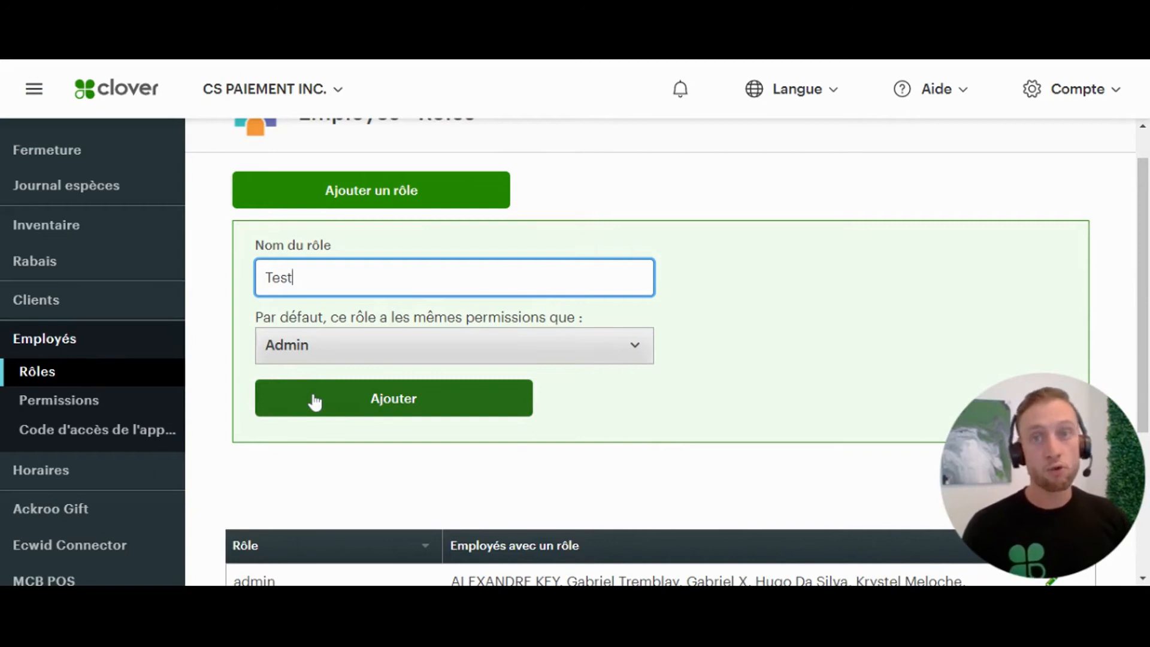
click(315, 402)
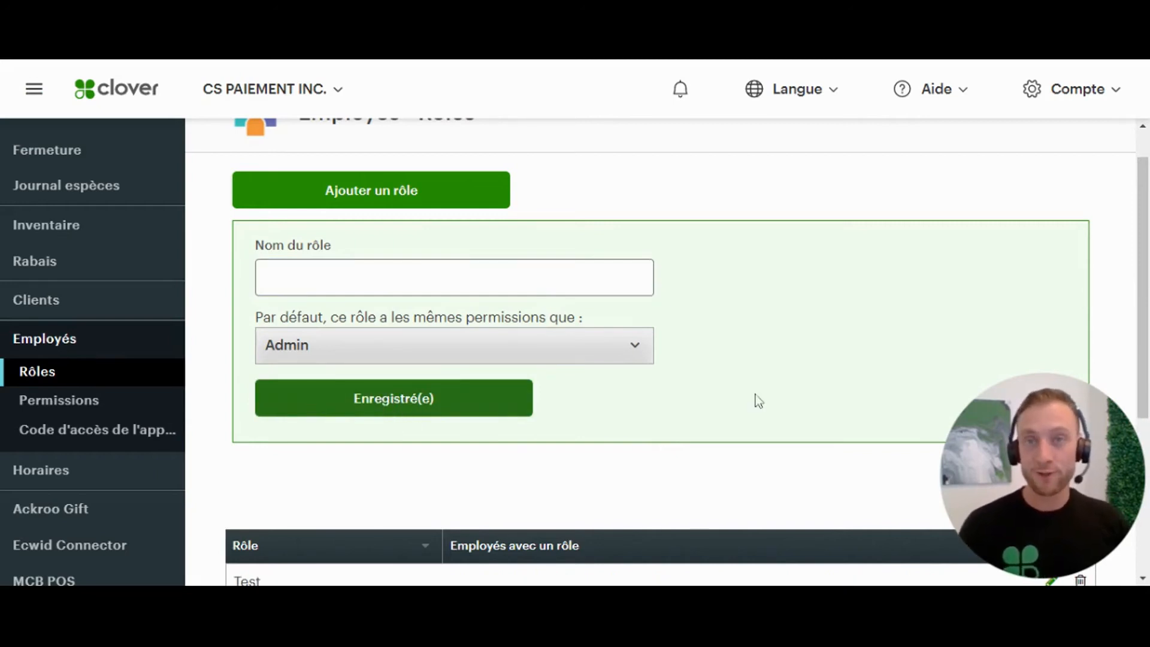
scroll(779, 407, down, 5)
drag(264, 311, 233, 310)
click(711, 240)
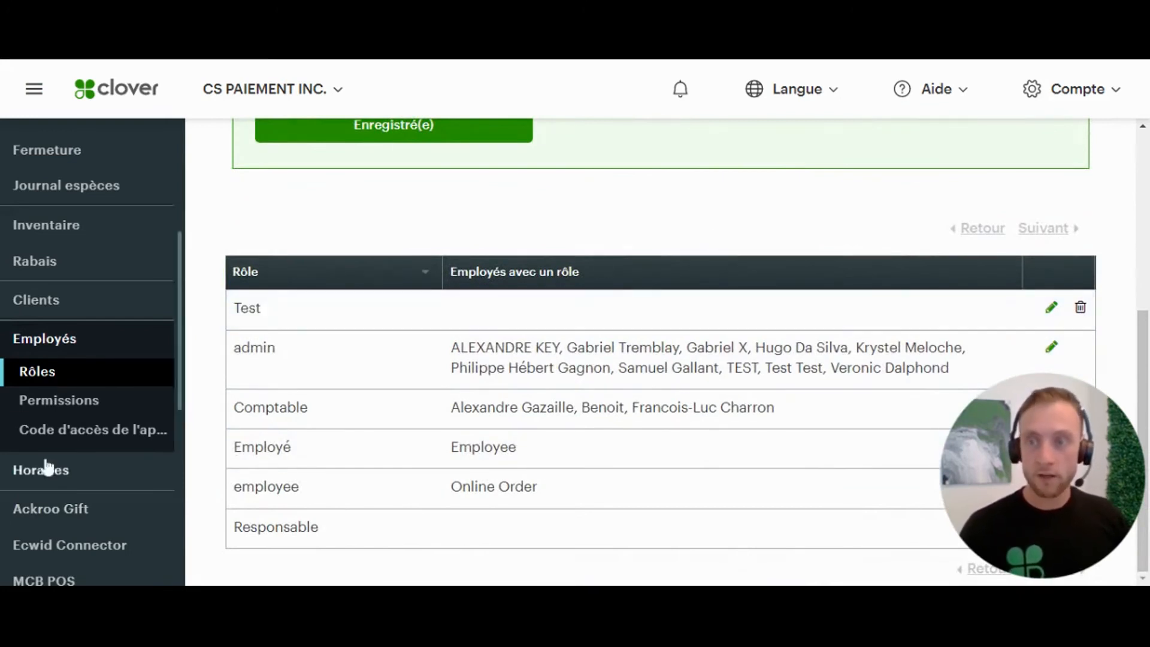
- Open Permissions and expand Accéder à Remboursement to reveal Access Manual Transaction
click(66, 402)
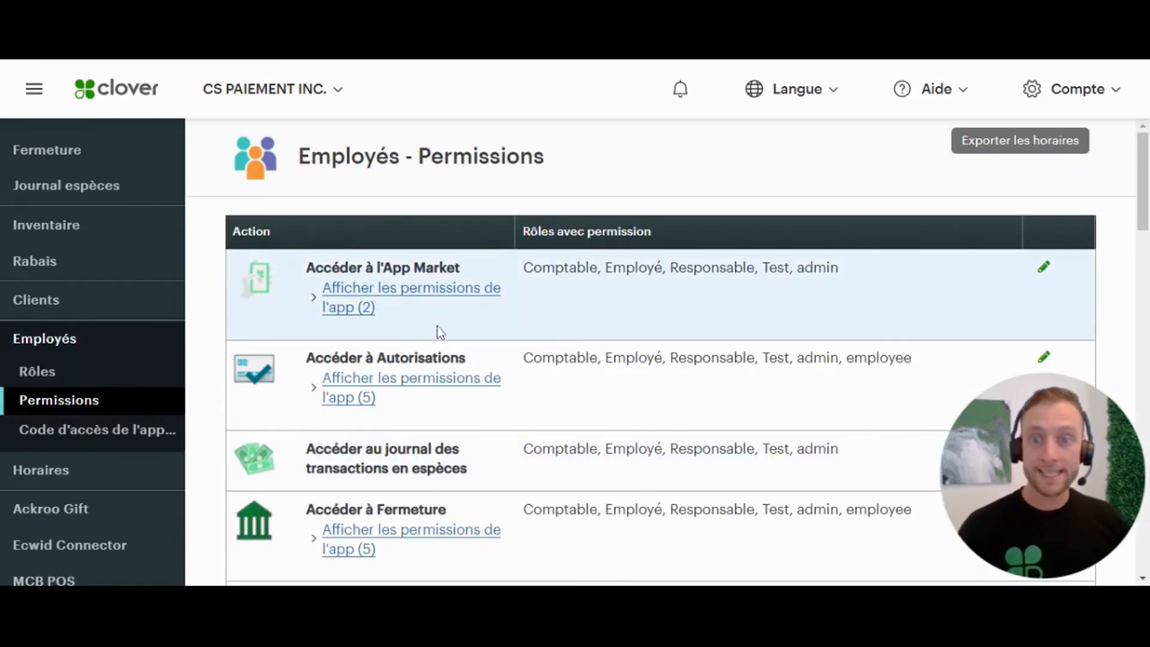
scroll(440, 426, down, 1)
scroll(442, 442, down, 8)
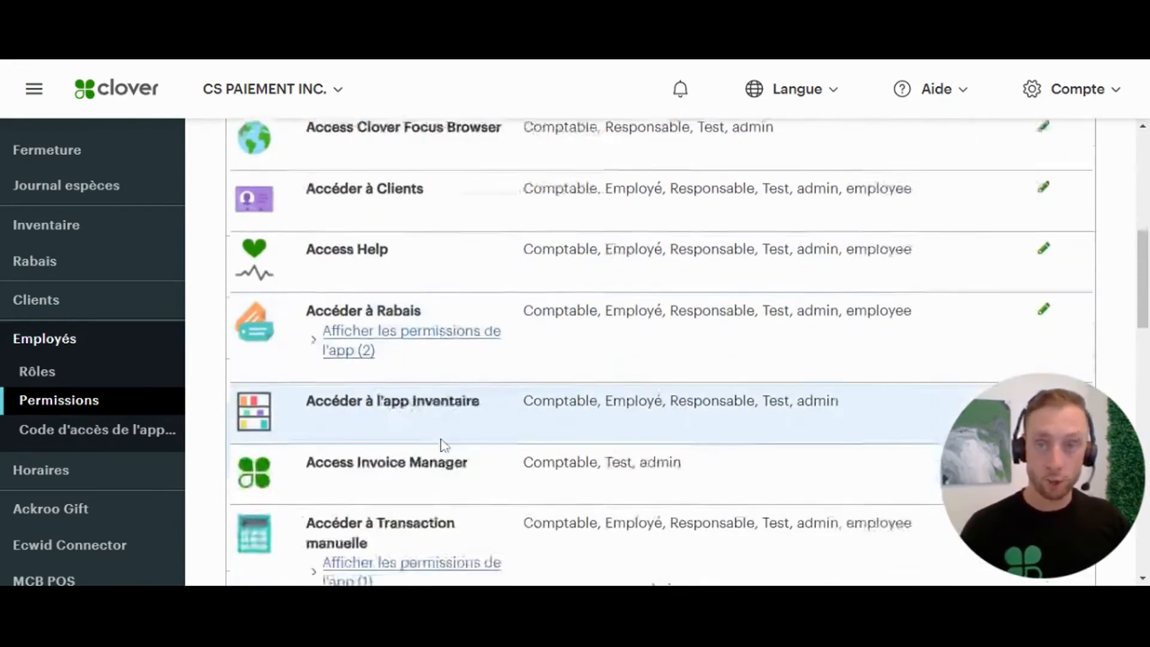
scroll(432, 285, down, 12)
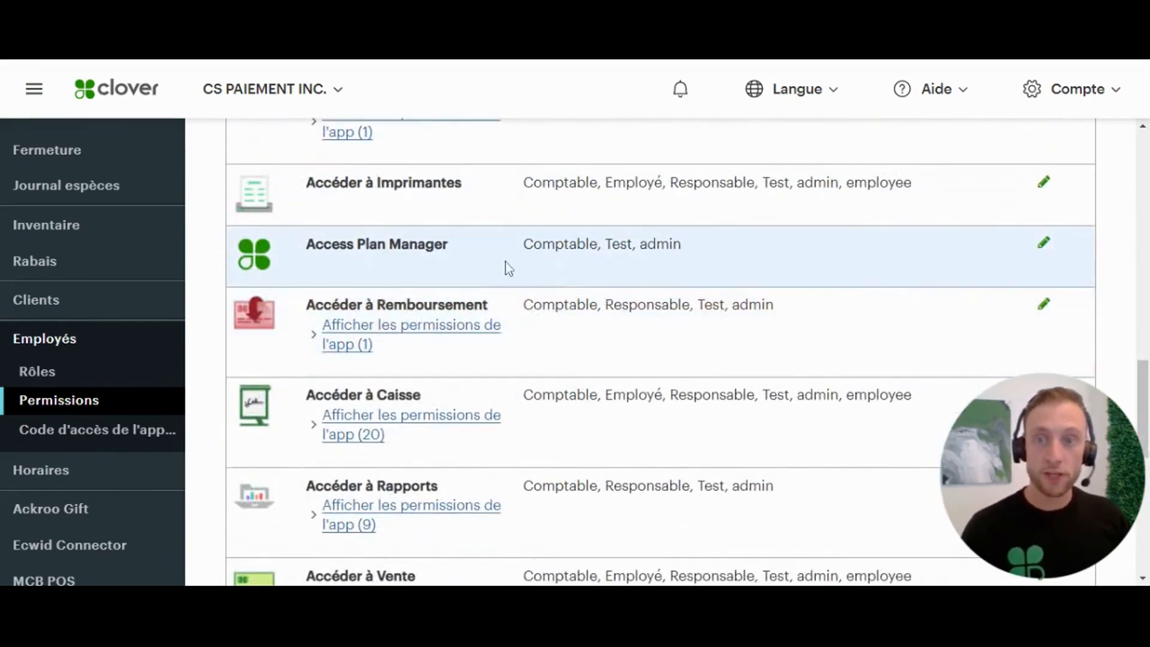
click(358, 337)
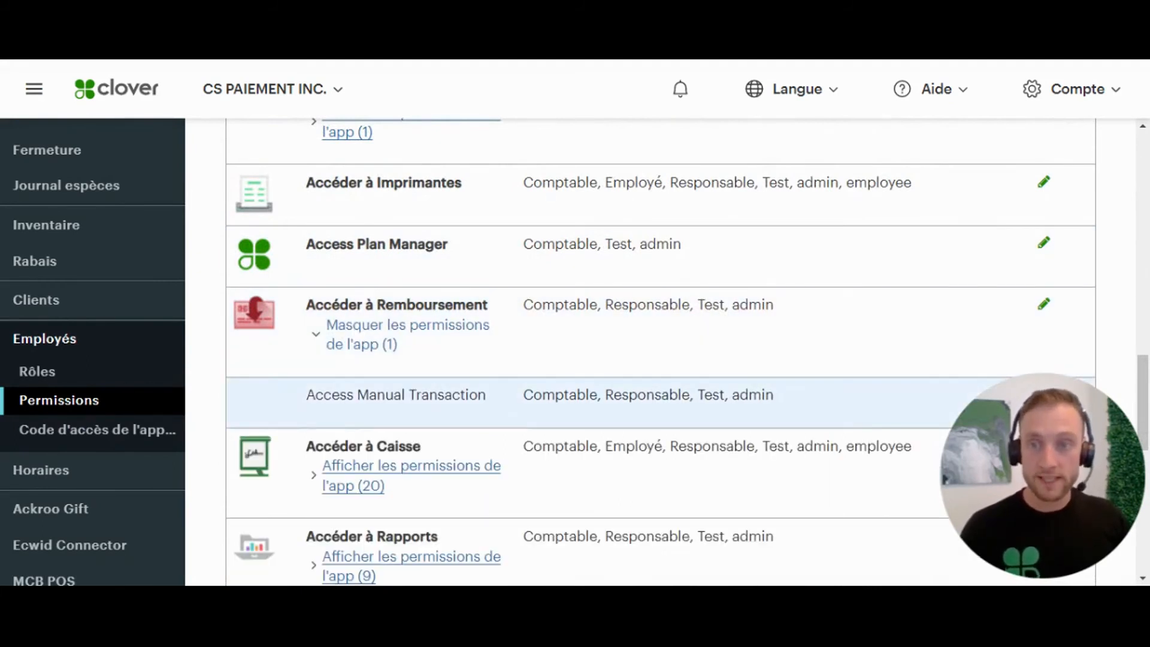
drag(477, 414, 488, 413)
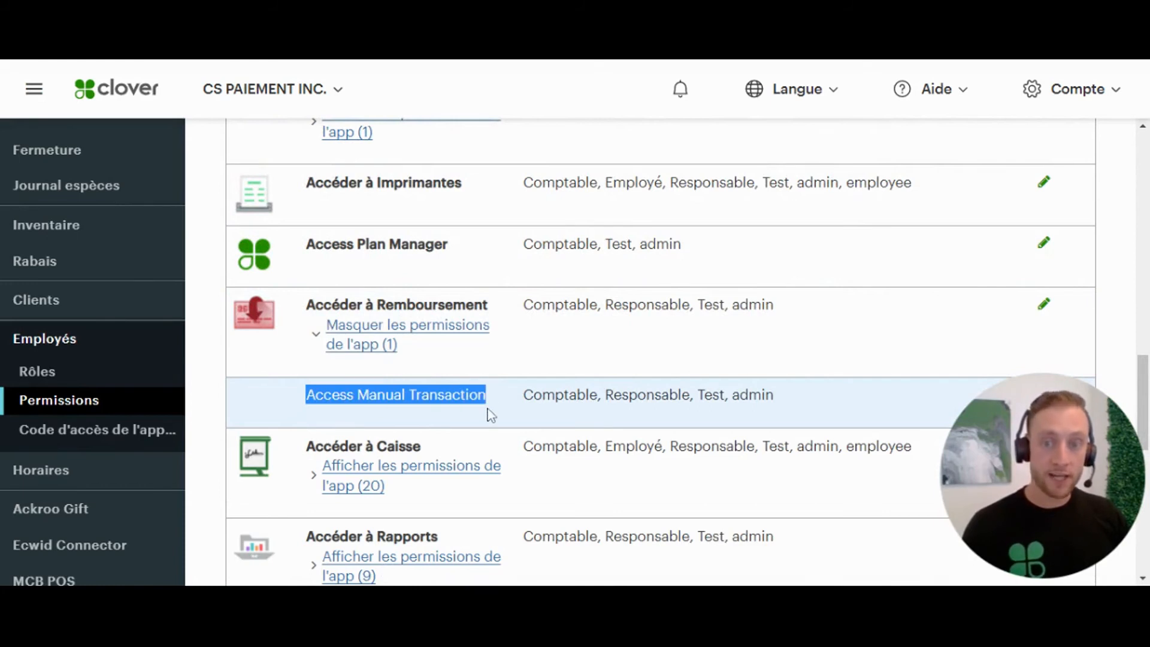
click(490, 401)
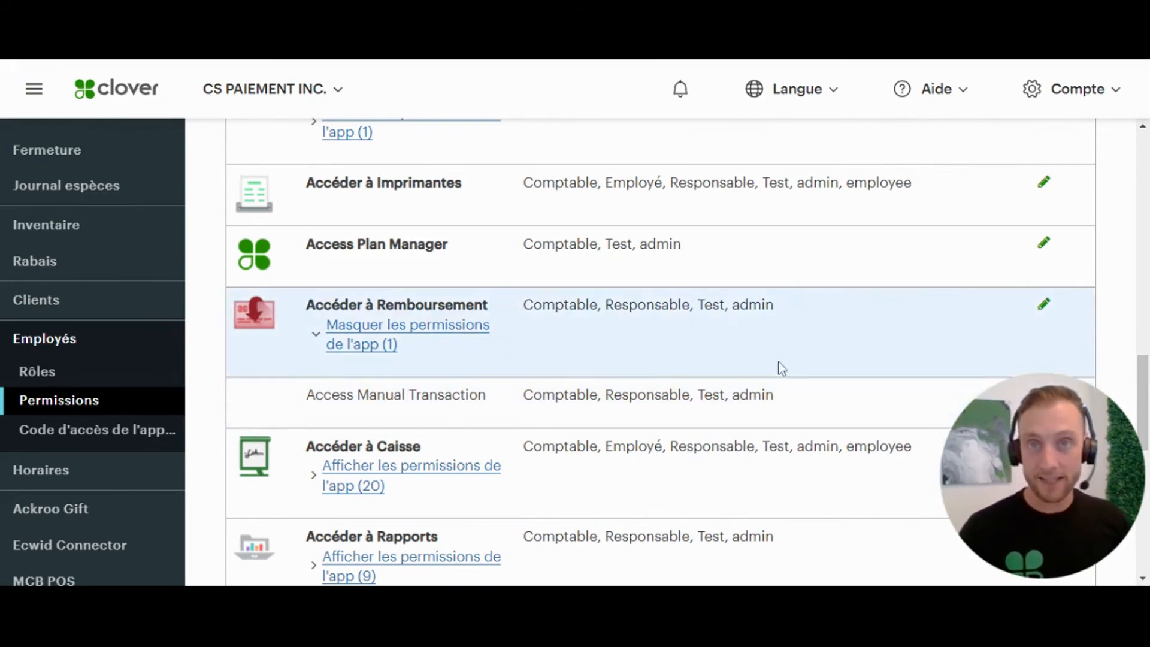
scroll(779, 367, down, 2)
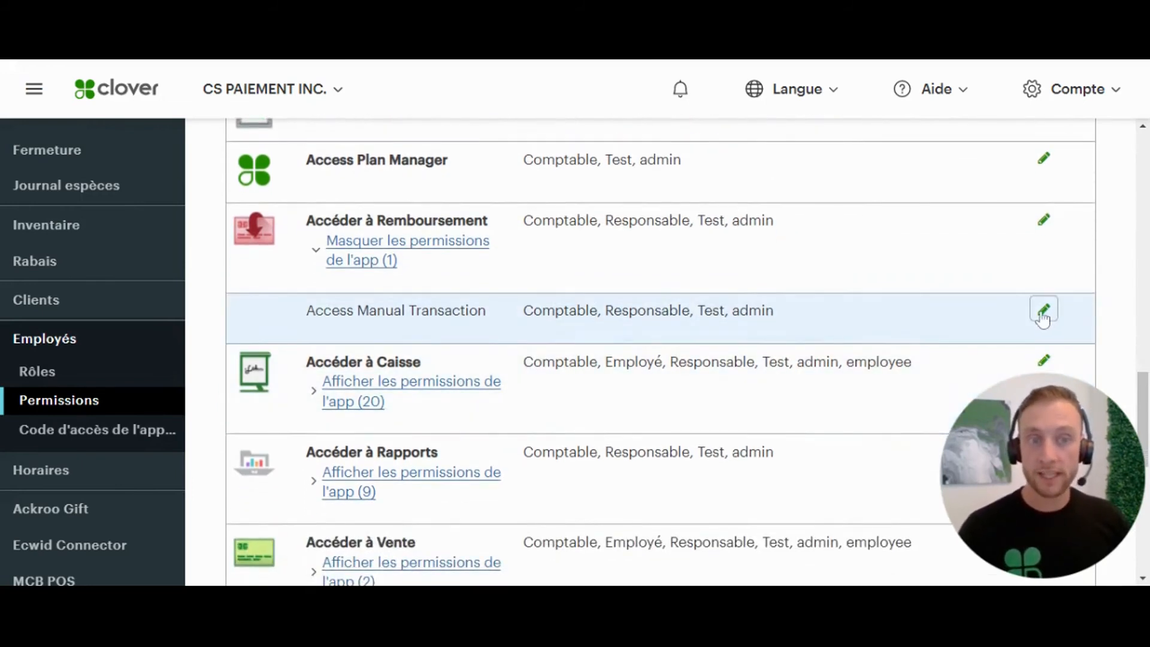
- Remove Test from Access Manual Transaction's roles, save, and accept the related-apps update
click(1043, 311)
scroll(685, 273, down, 4)
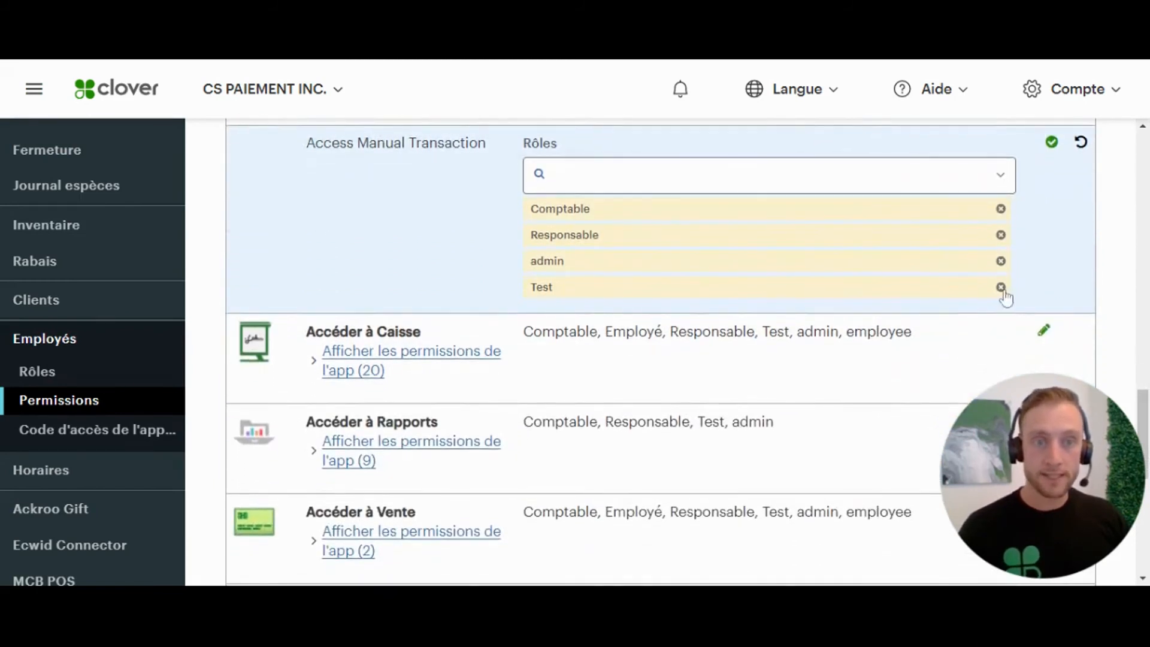
click(1001, 287)
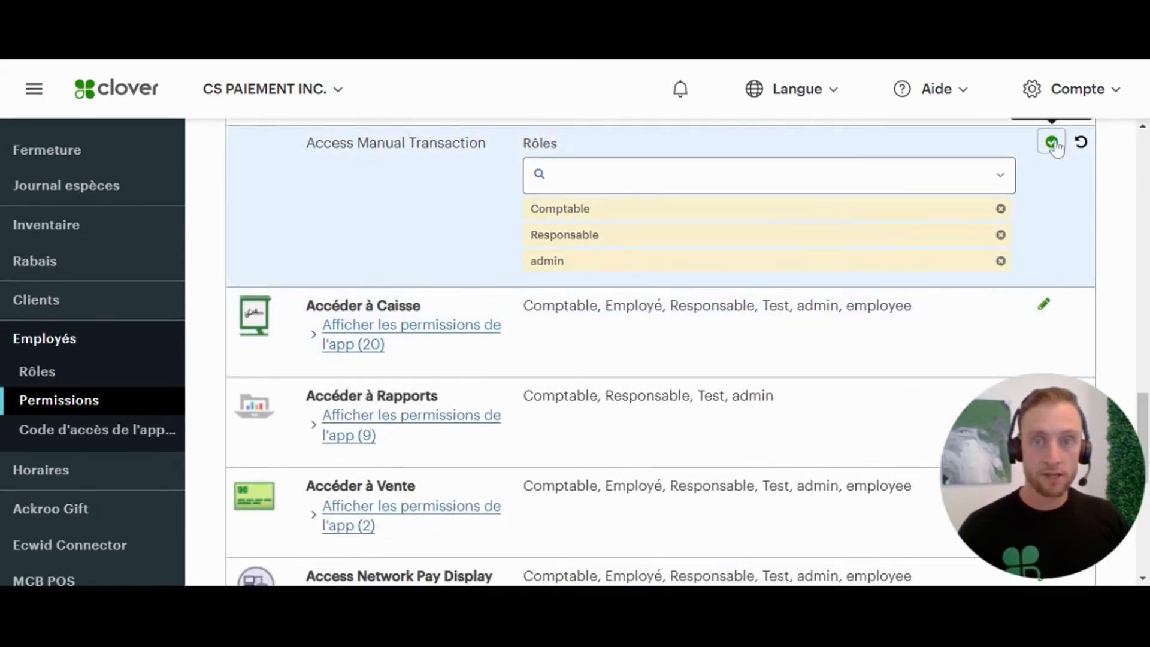
click(1053, 143)
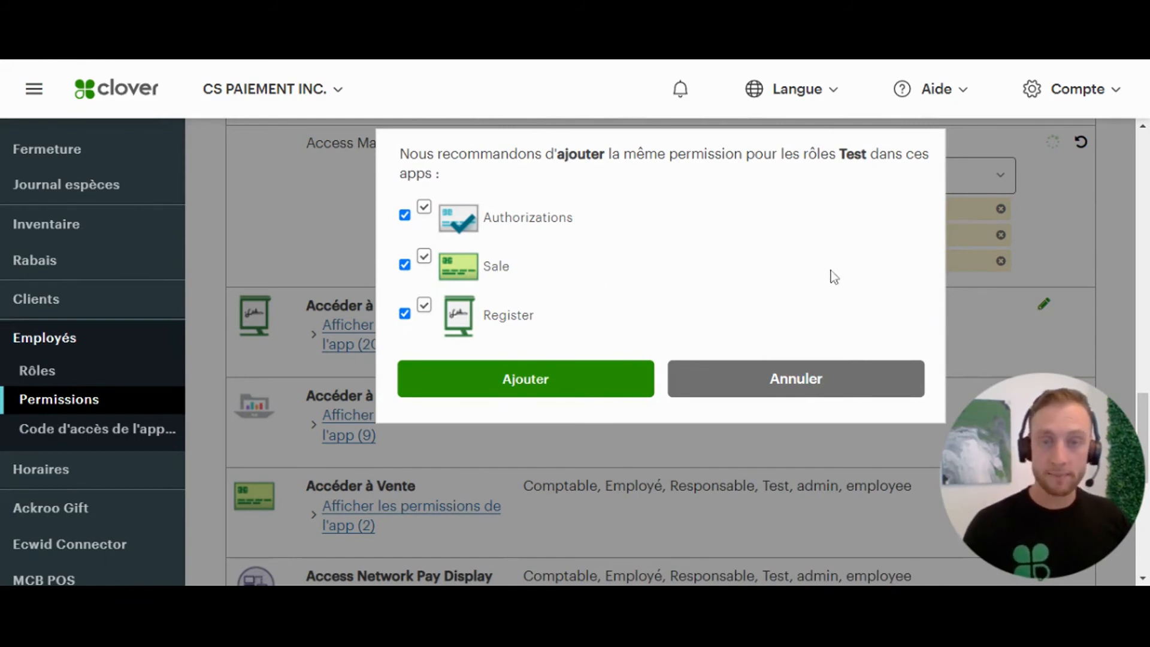
click(556, 389)
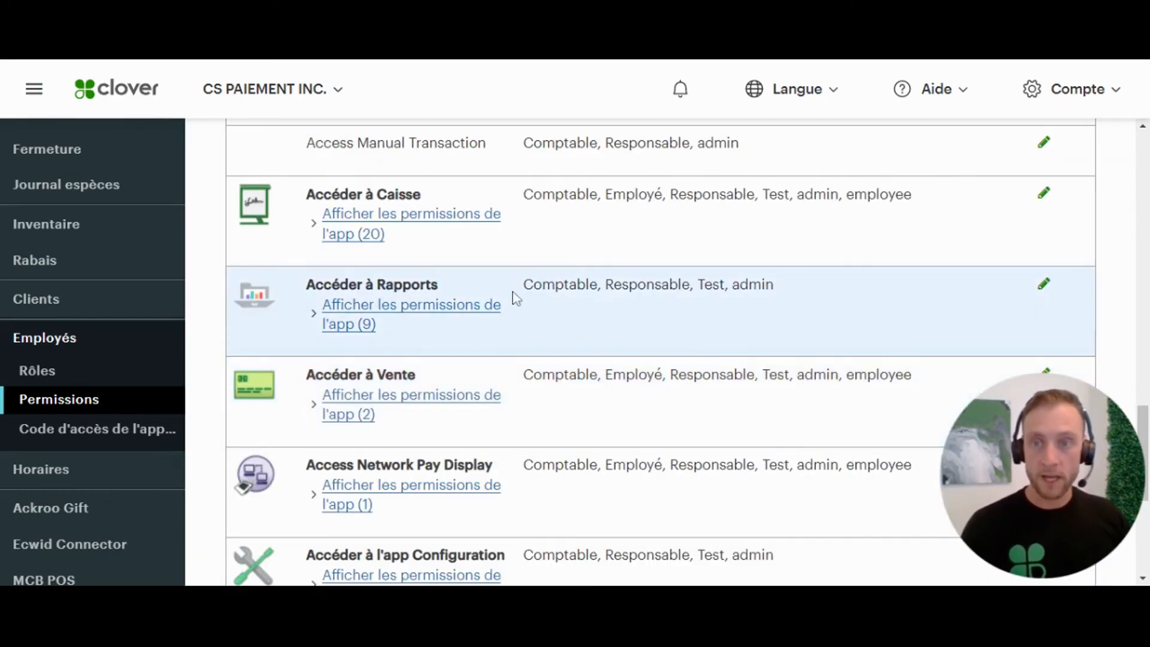
- Expand Accéder à Vente to check Accéder à Transaction manuelle is granted only to Comptable
scroll(513, 295, down, 3)
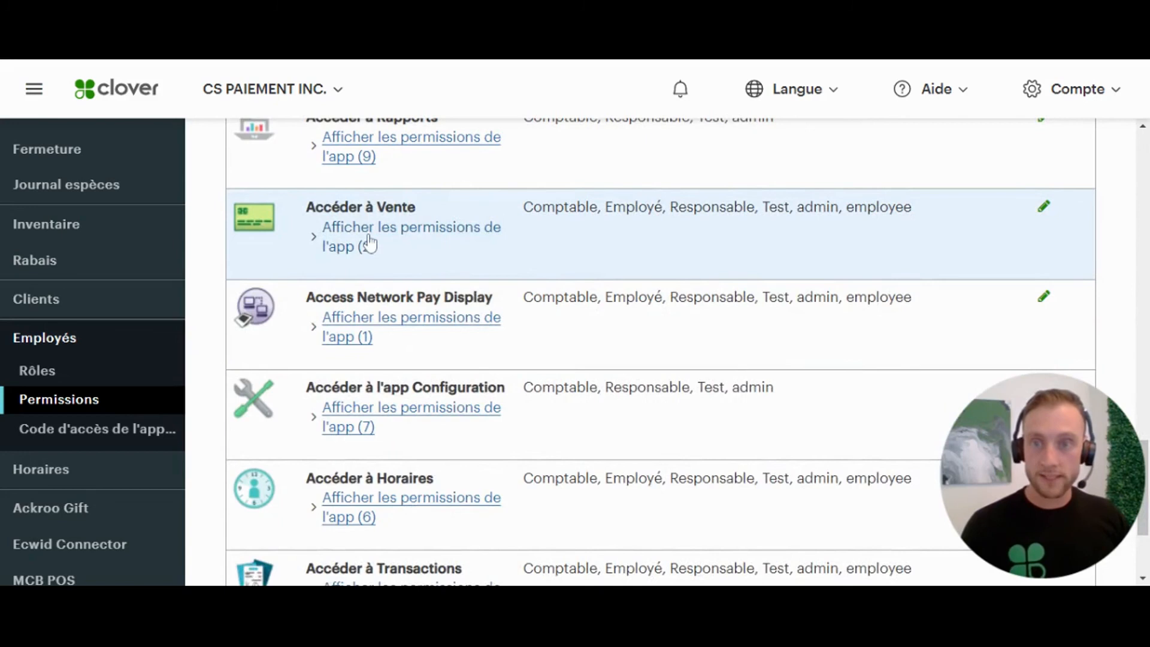
click(367, 247)
drag(391, 321, 292, 299)
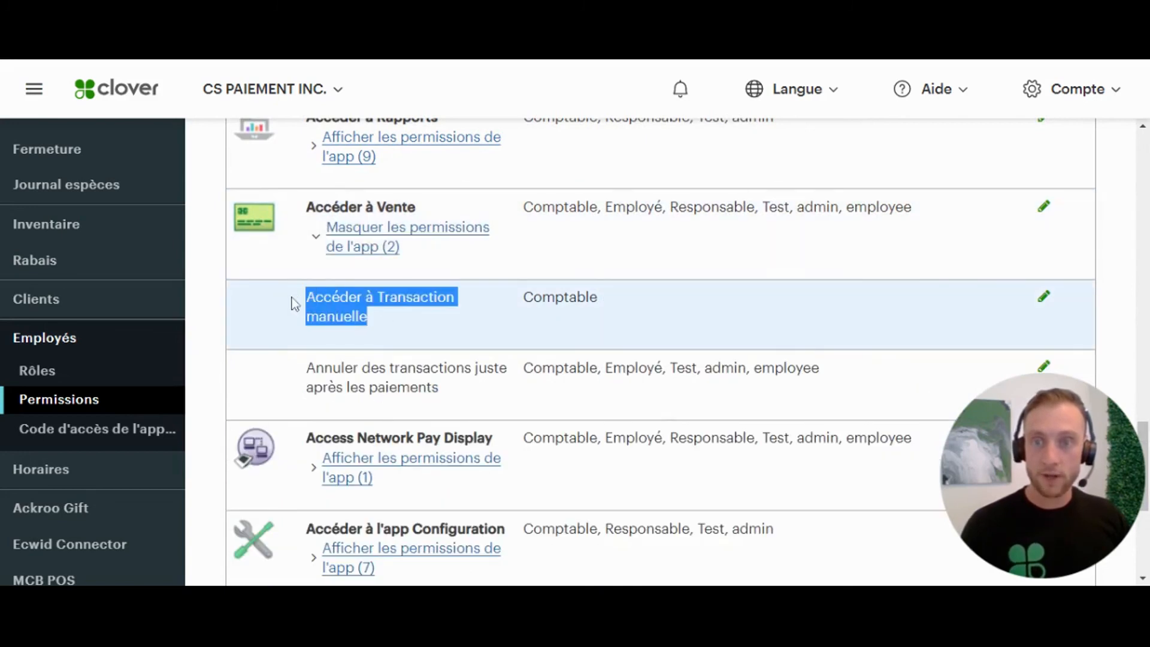
click(623, 304)
drag(626, 309, 521, 298)
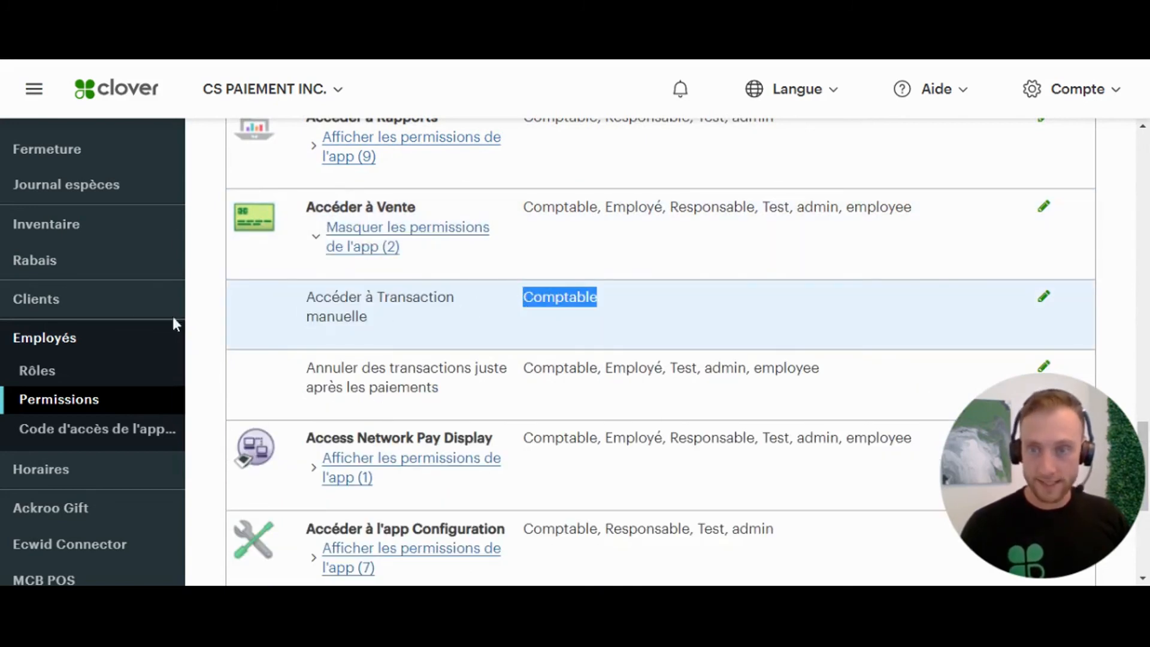
click(222, 352)
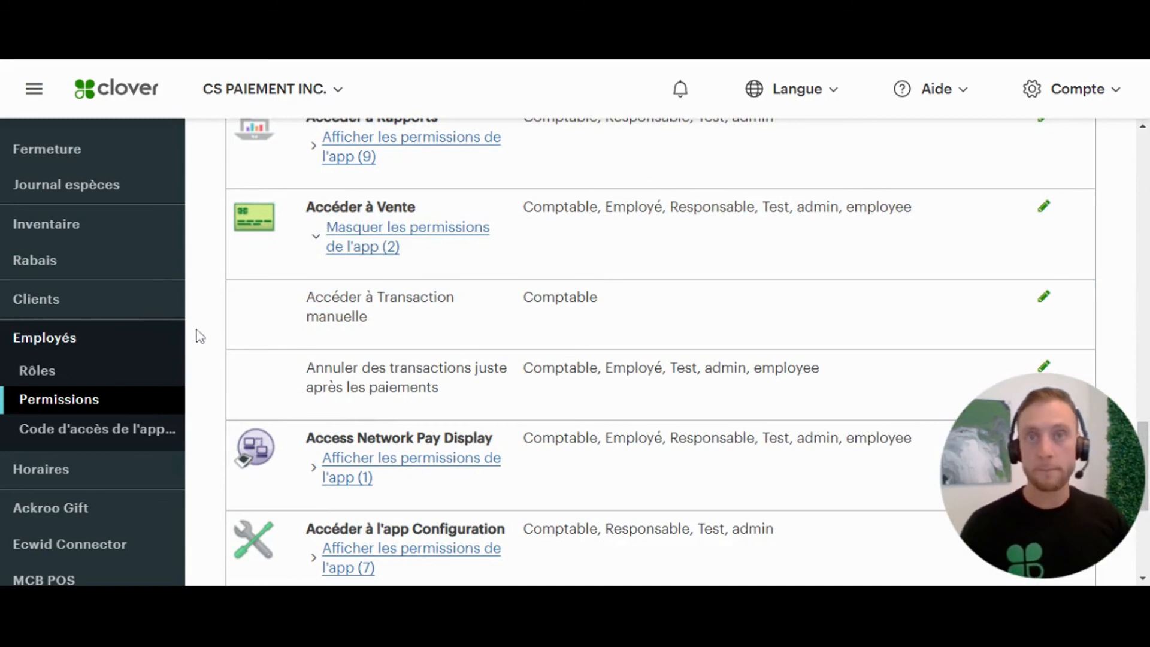
- Open the Code d'accès de l'appareil page under Employés
click(44, 436)
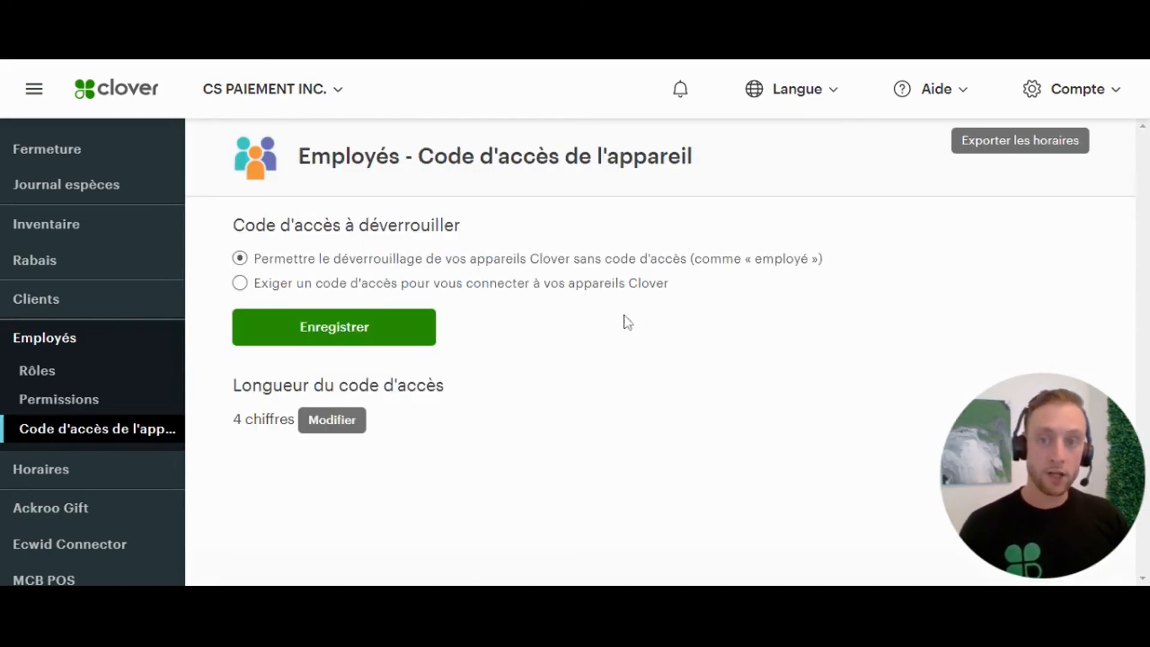